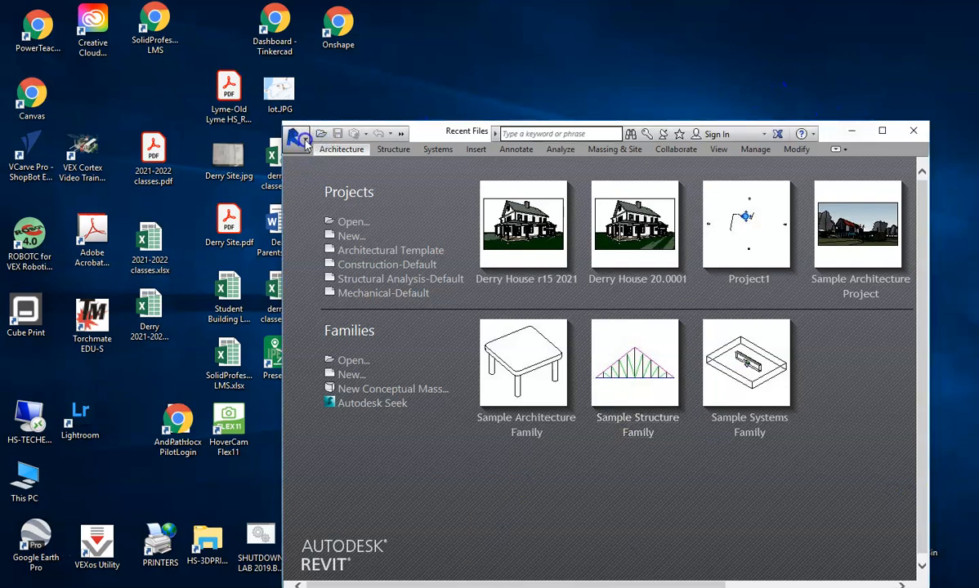
Create a new Revit project from the Architectural Template.
left_click(347, 236)
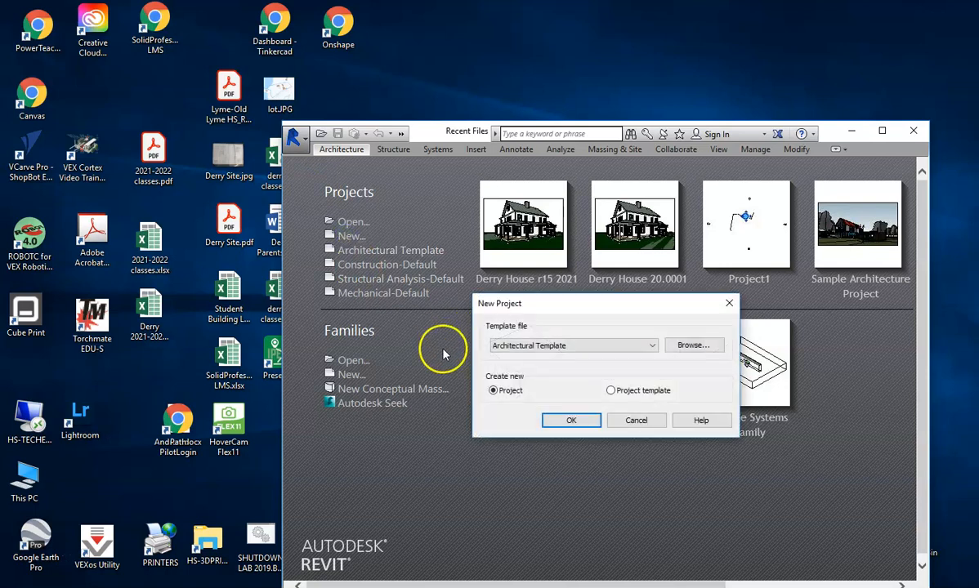
left_click(577, 420)
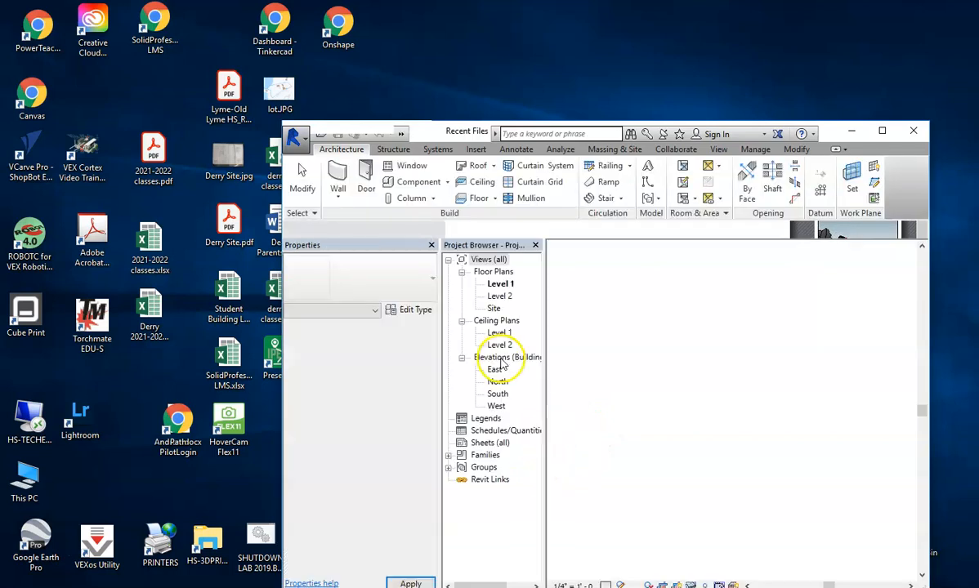
Open the Site floor plan view, then bring the oldlyme-ct.gov browser window over Revit.
left_click_drag(836, 124, 788, 54)
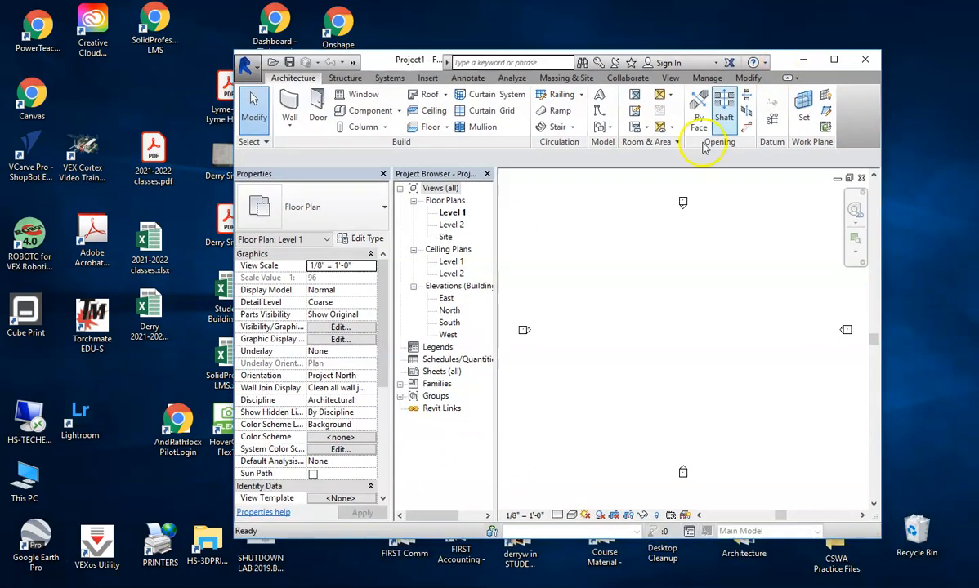
left_click(446, 237)
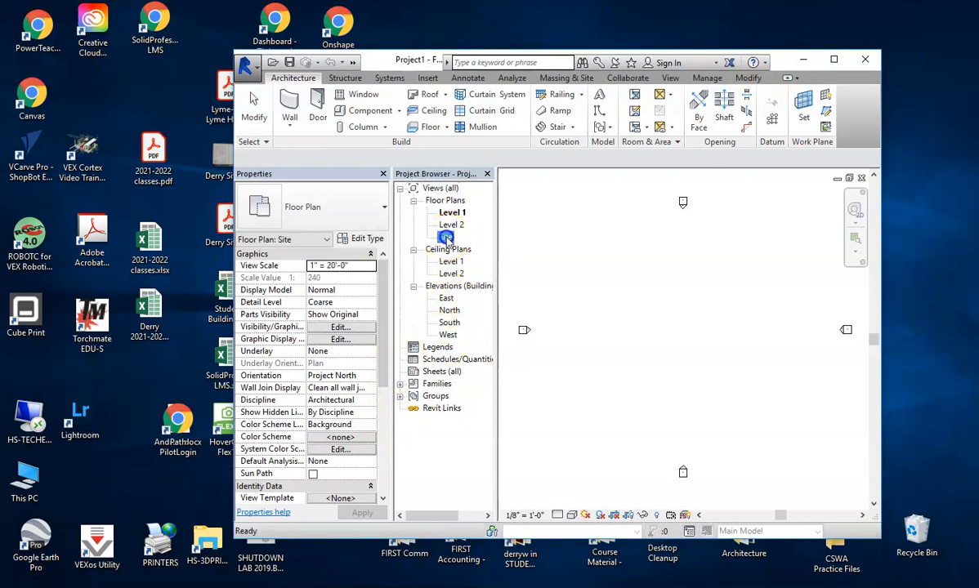
left_click(445, 237)
left_click(450, 213)
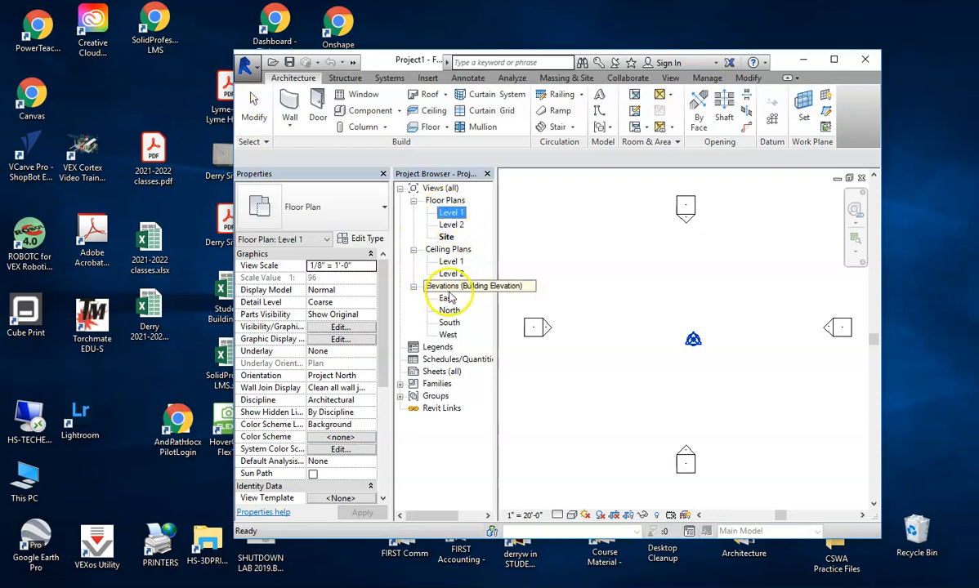
left_click(445, 237)
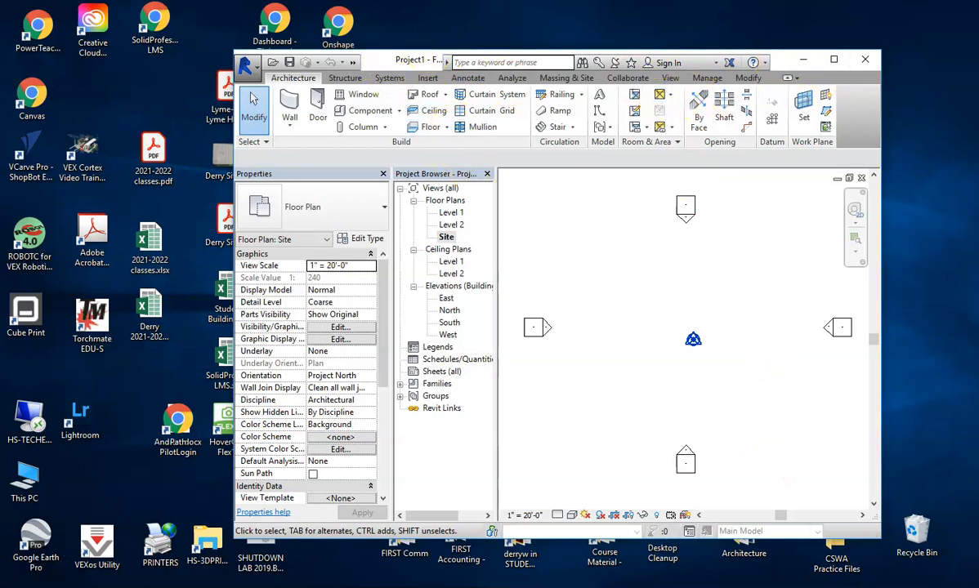
left_click_drag(978, 39, 526, 70)
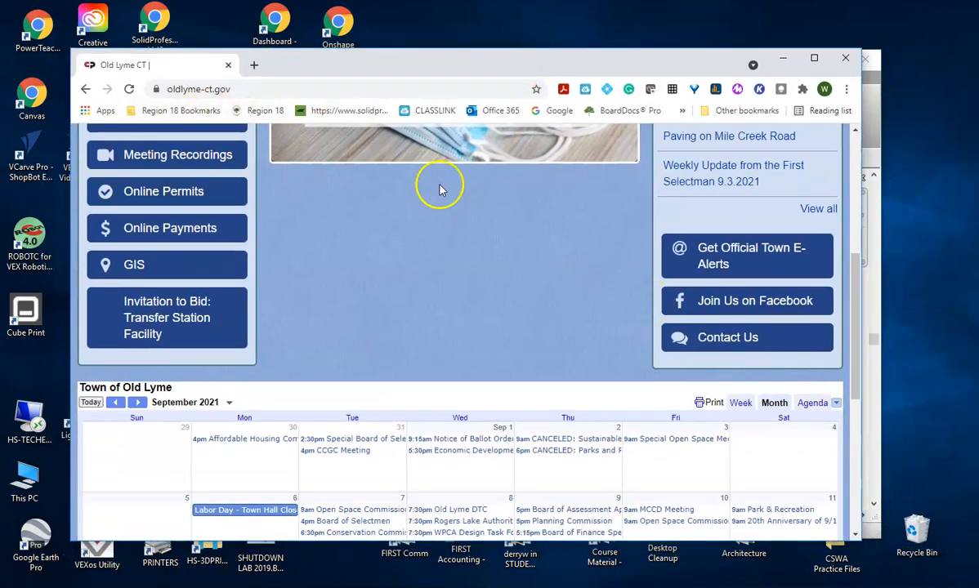
Zoom out on the Old Lyme MapGeo town map and open its property Search panel.
scroll(230, 236, "up", 5)
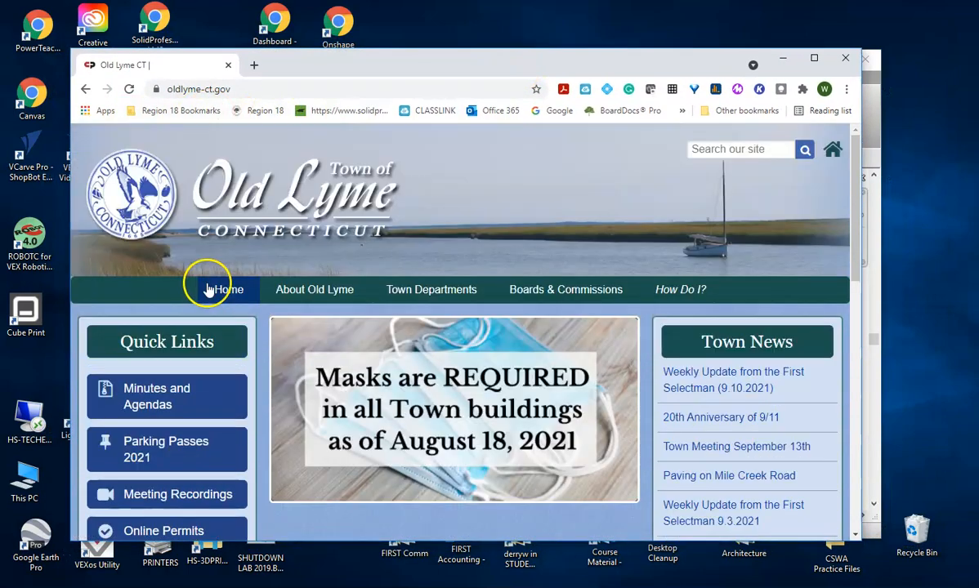
scroll(223, 327, "down", 5)
scroll(214, 311, "up", 2)
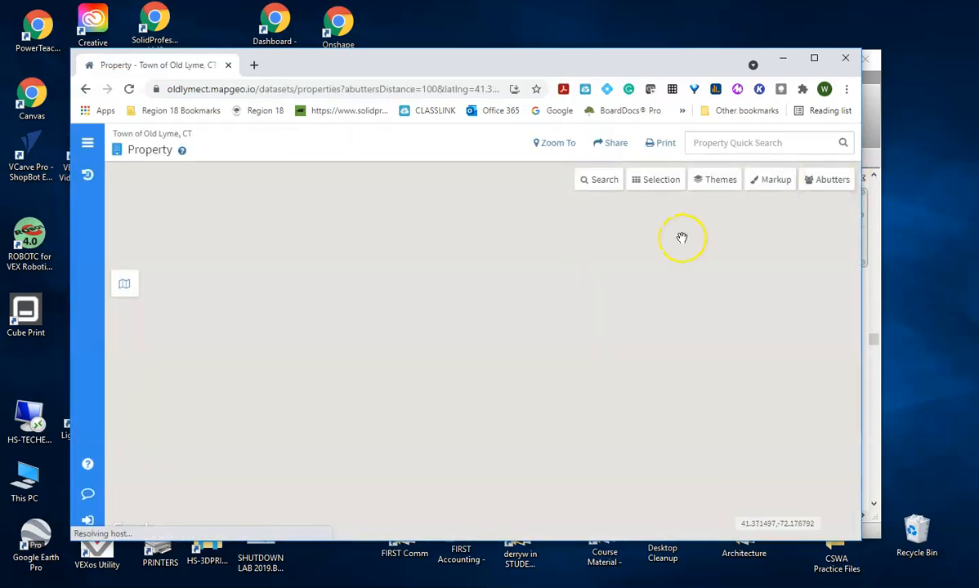
scroll(755, 204, "down", 2)
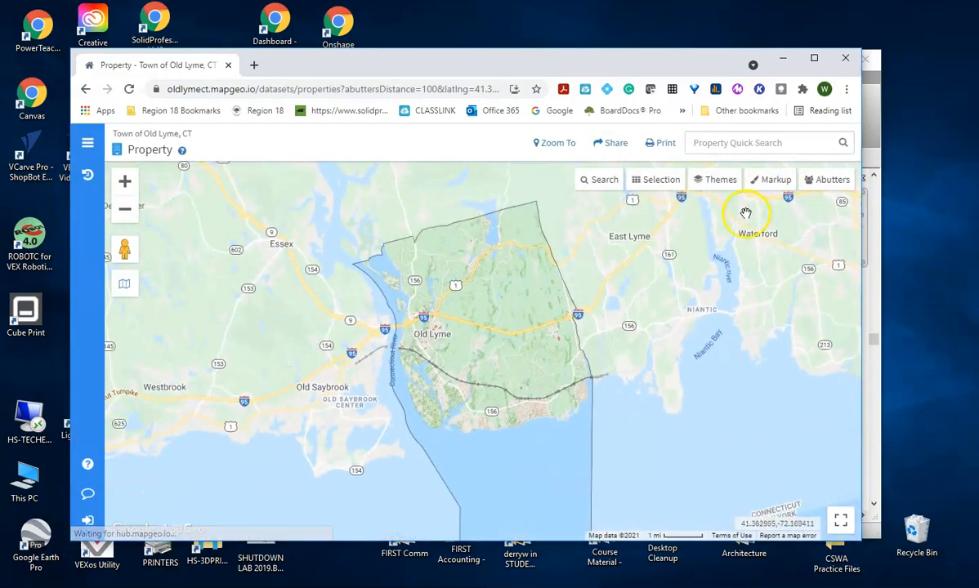
scroll(539, 415, "down", 2)
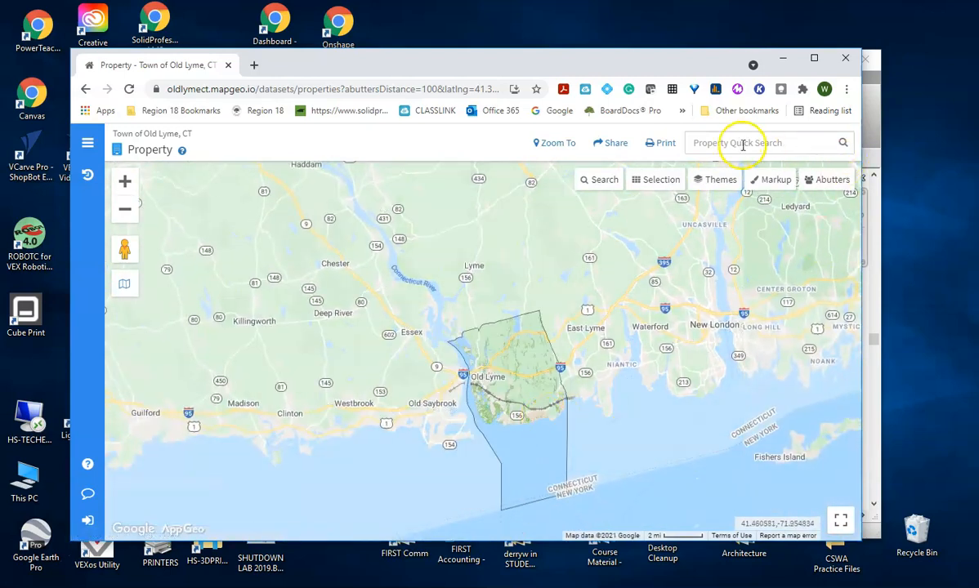
left_click(742, 143)
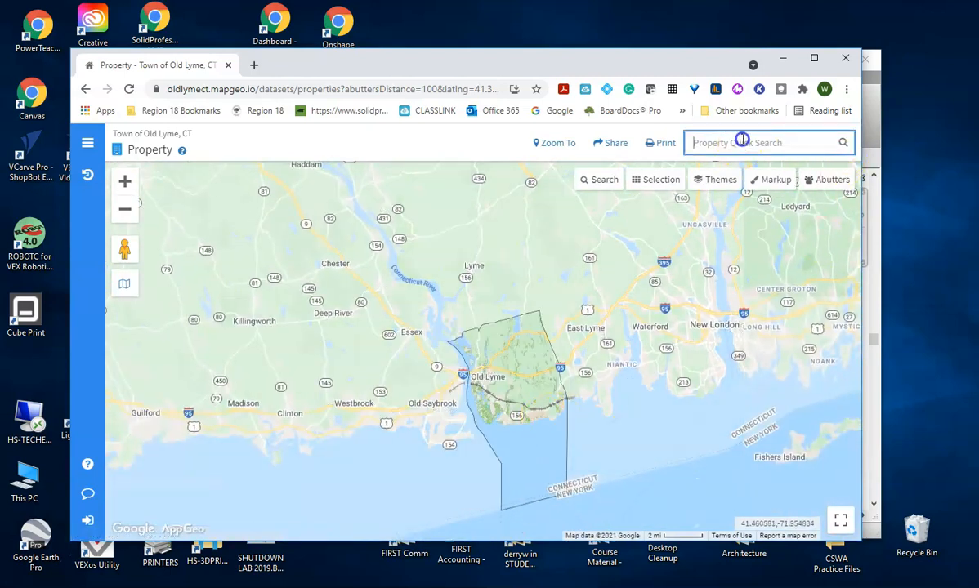
left_click(738, 145)
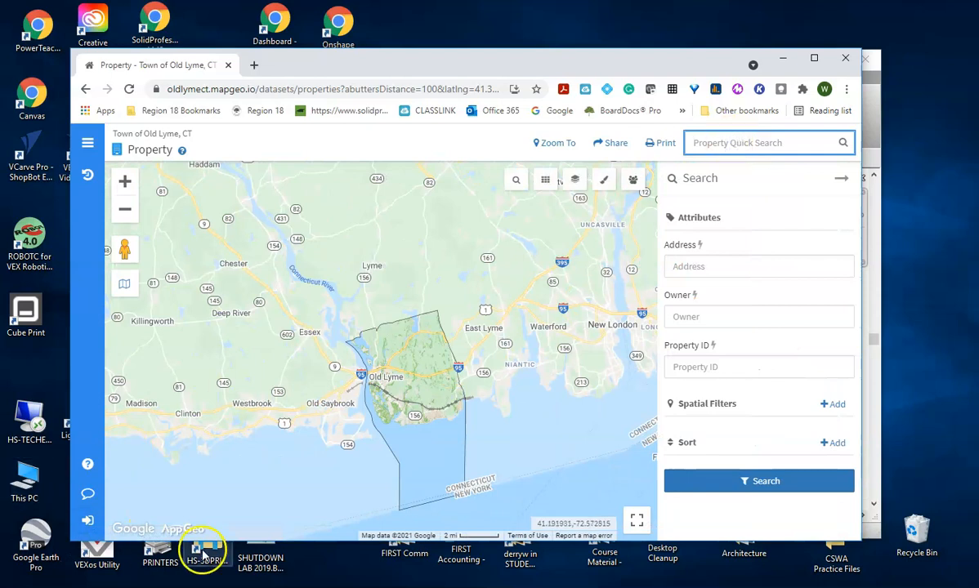
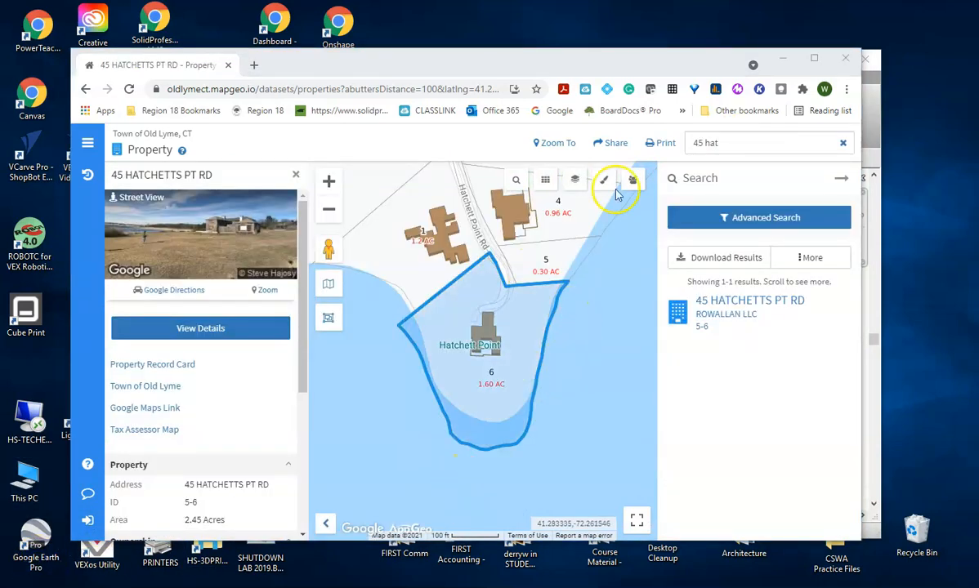
left_click_drag(560, 66, 572, 50)
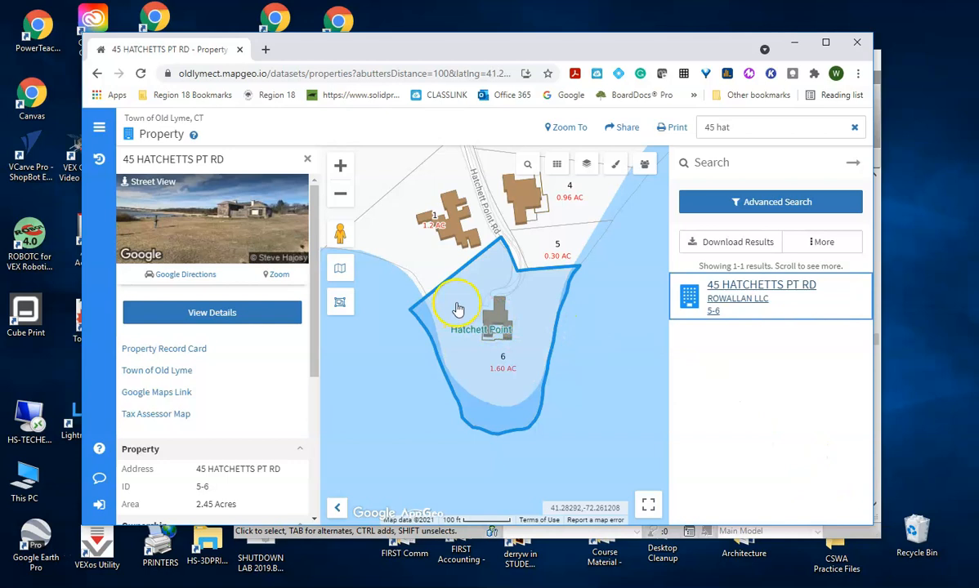
left_click_drag(694, 49, 668, 29)
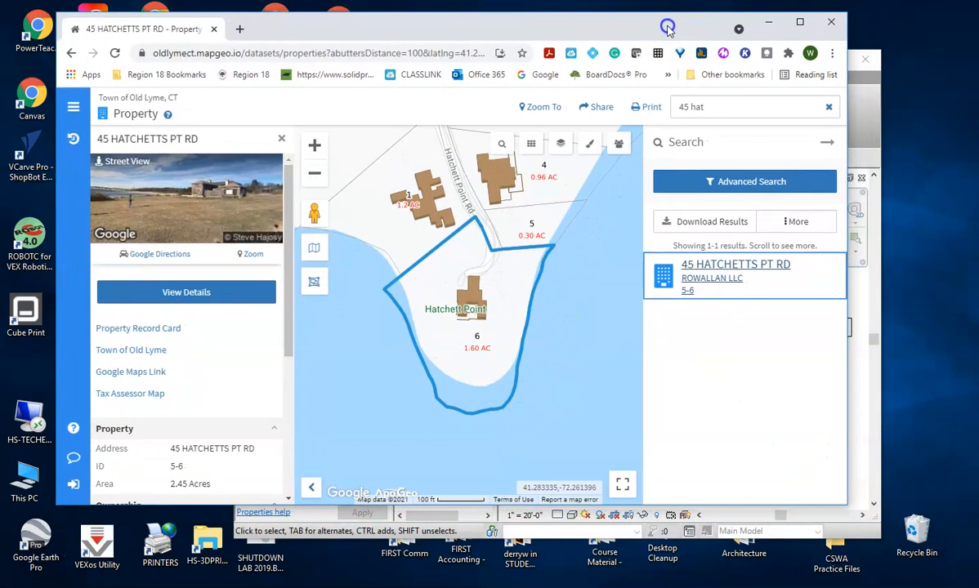
left_click_drag(845, 507, 945, 569)
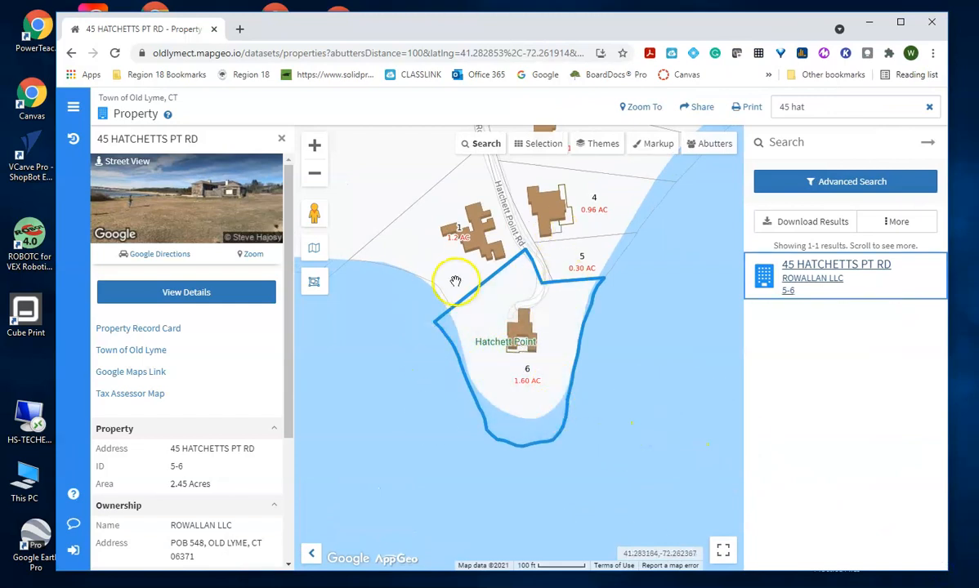
scroll(498, 333, "up", 1)
scroll(500, 339, "down", 1)
scroll(498, 342, "up", 1)
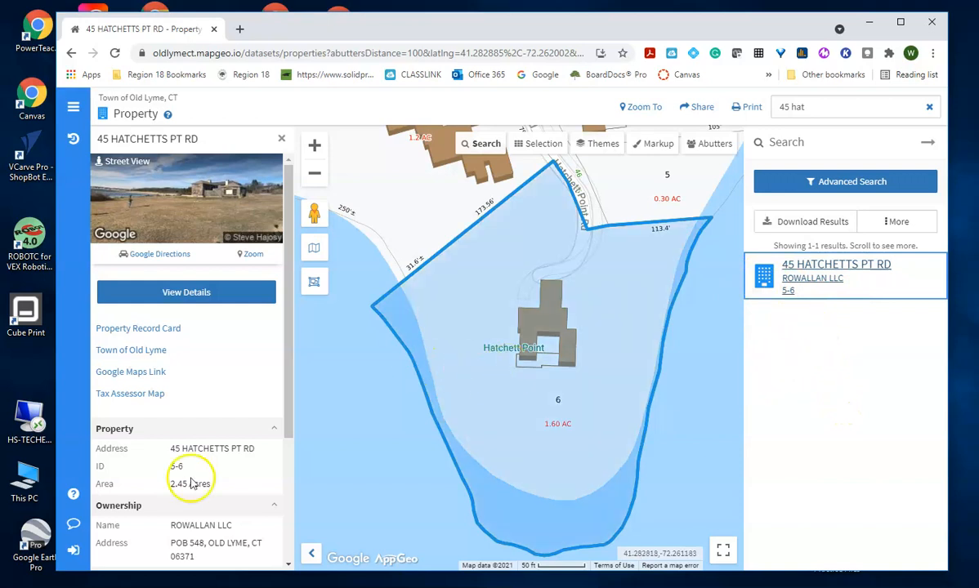
Switch MapGeo Markup to Measure mode with the Line tool.
left_click(28, 526)
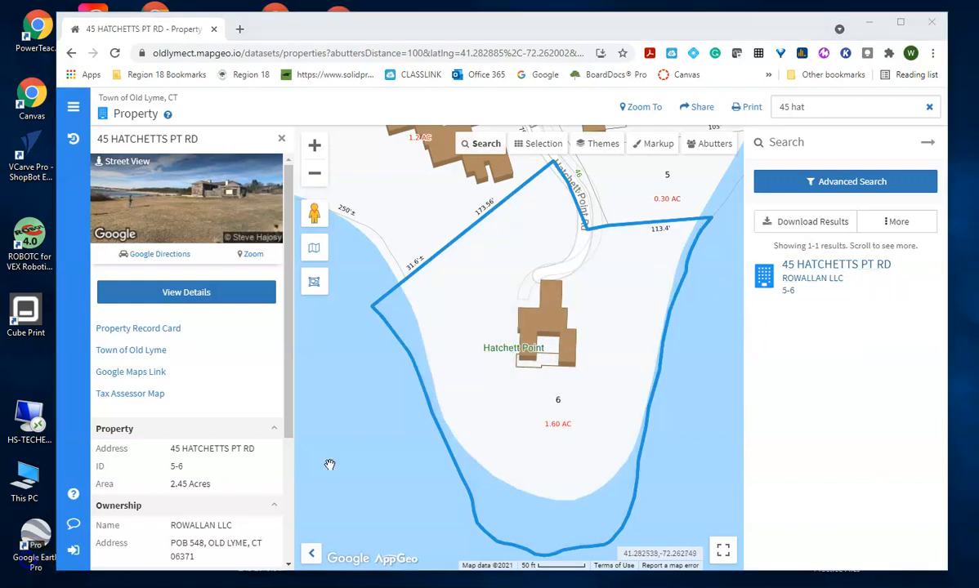
left_click(651, 147)
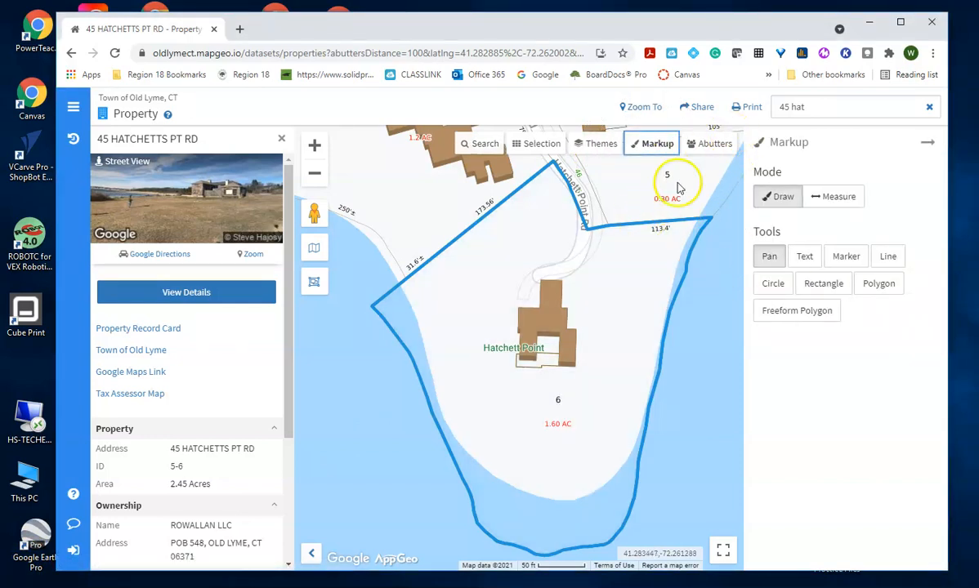
left_click(835, 200)
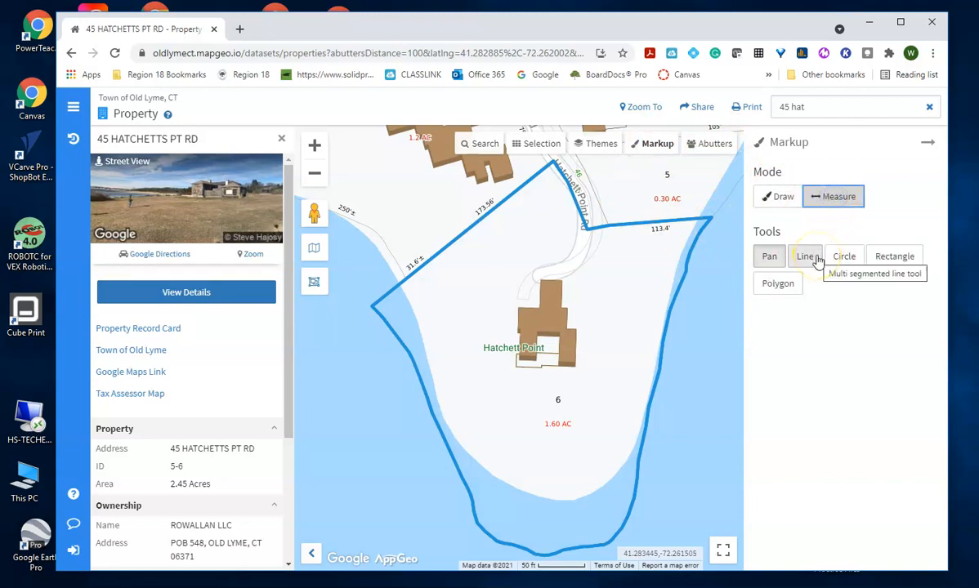
left_click(809, 256)
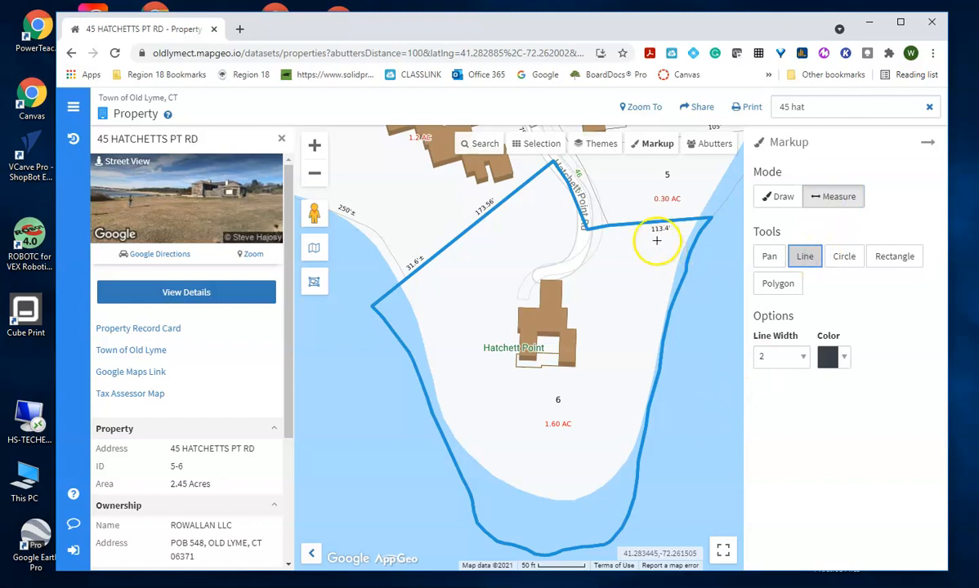
Measure the parcel boundary from its top corner to its left corner.
left_click(552, 161)
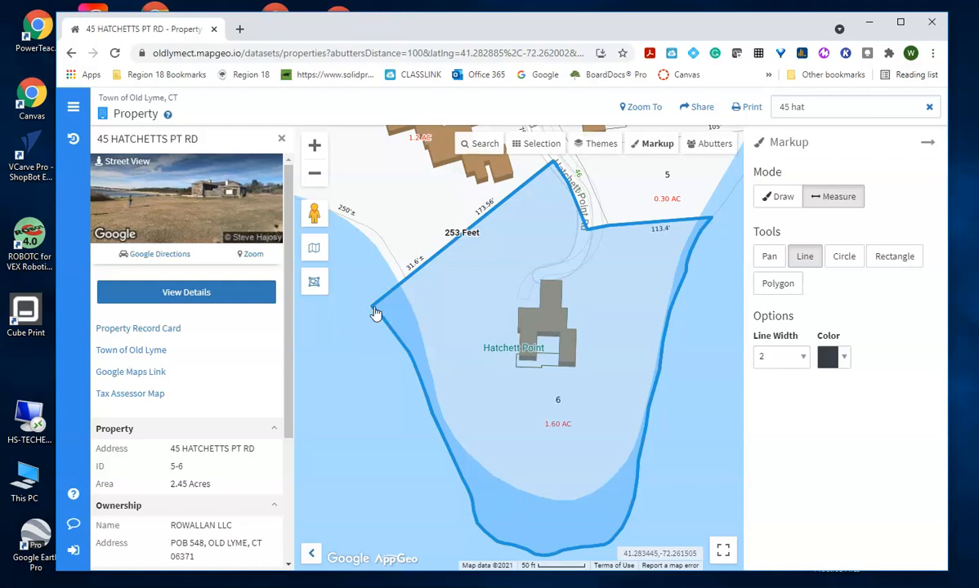
left_click(373, 308)
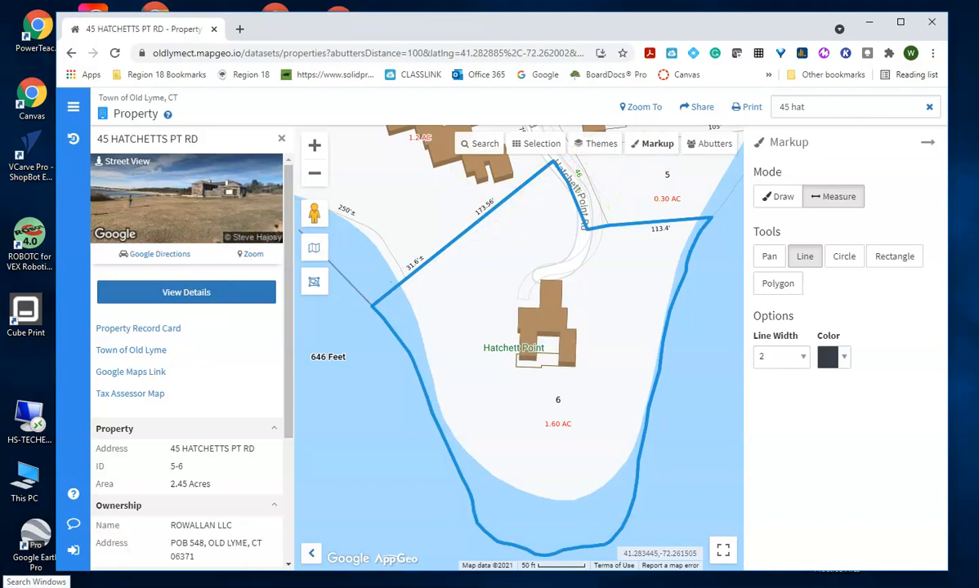
key("super")
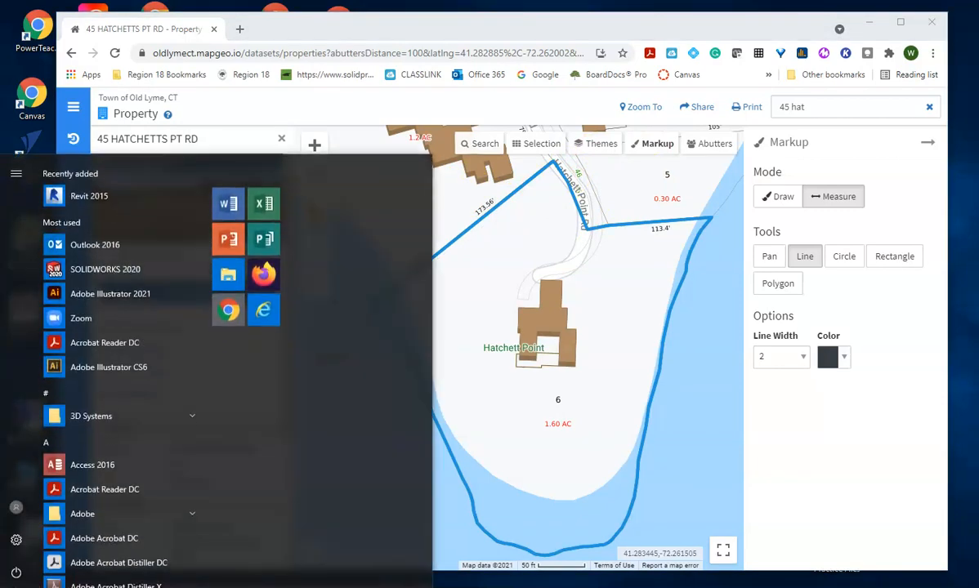
Launch Snipping Tool with 'snip' and capture the map area around the measured parcel.
type("snip")
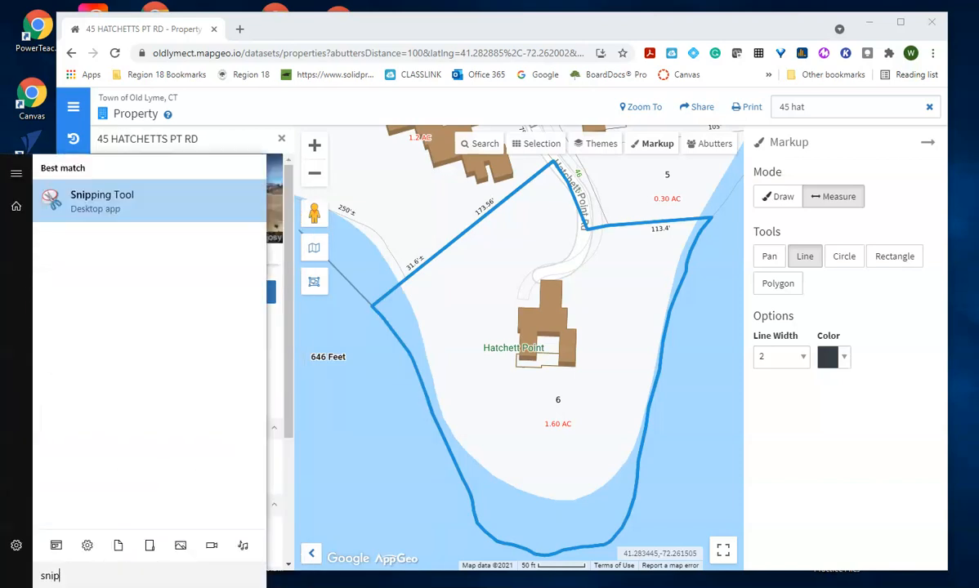
key("Return")
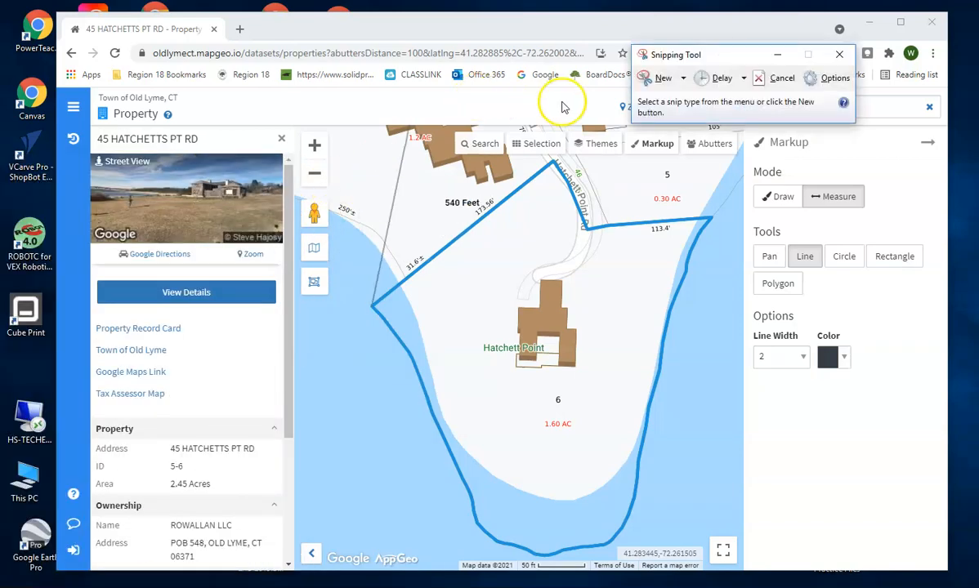
left_click(658, 79)
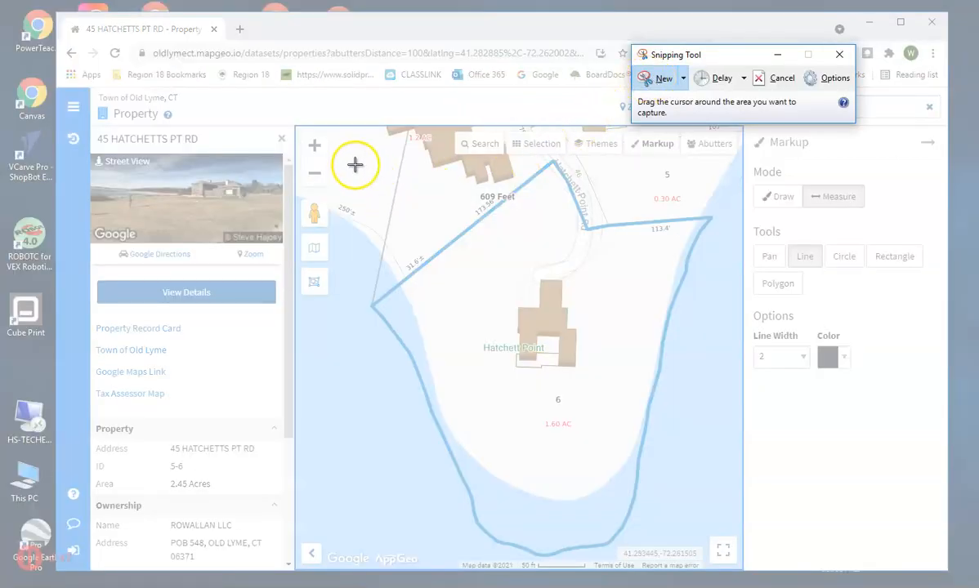
left_click_drag(332, 145, 723, 566)
Save the snip as Derry Site.JPG, replacing the existing file.
left_click(281, 26)
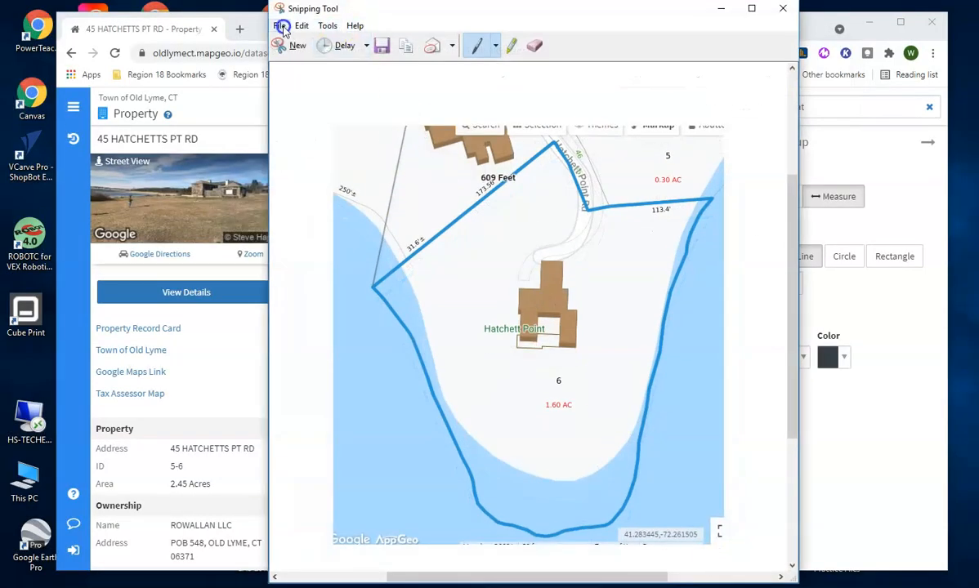
left_click(304, 61)
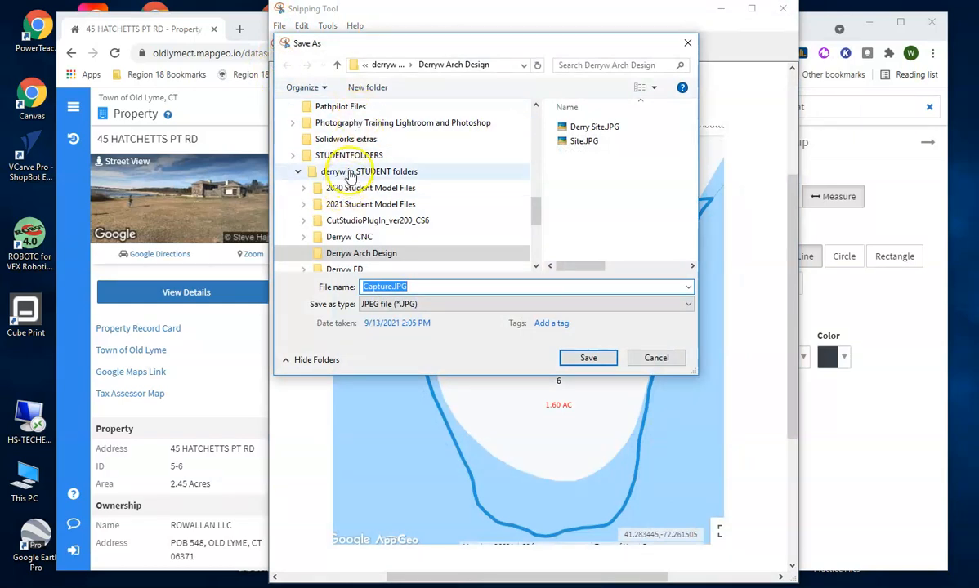
left_click(592, 128)
left_click(587, 358)
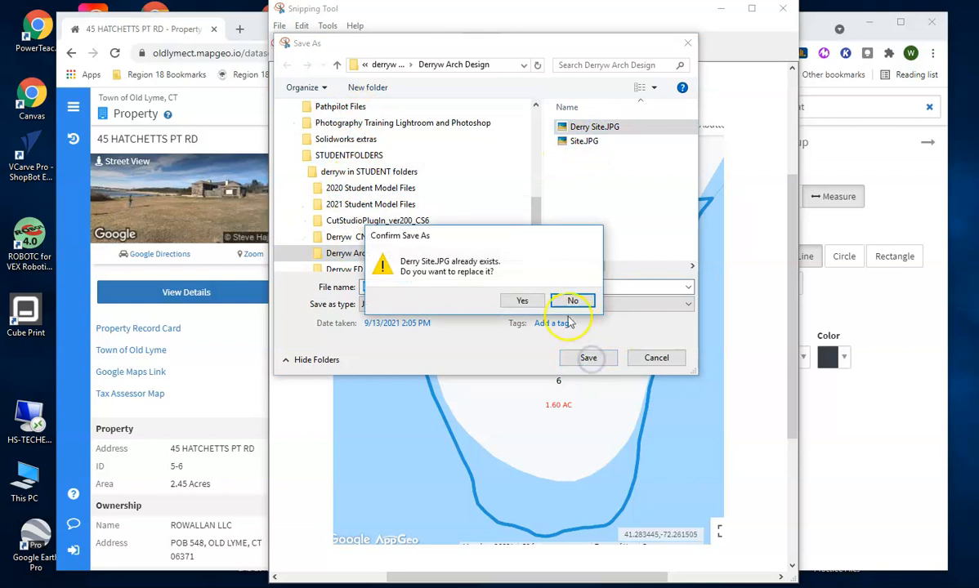
left_click(524, 301)
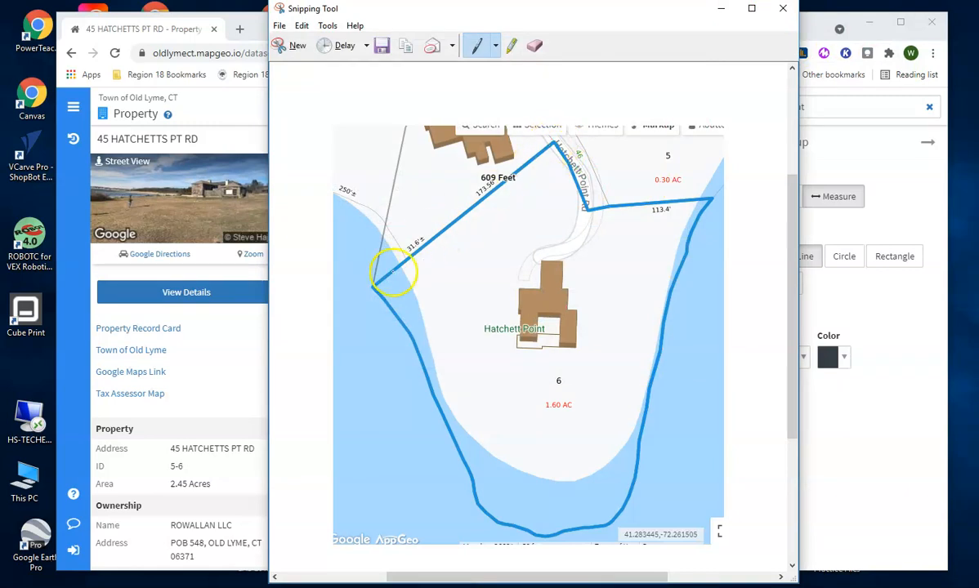
Close Snipping Tool, move the browser aside, and maximize the Revit window.
left_click(784, 10)
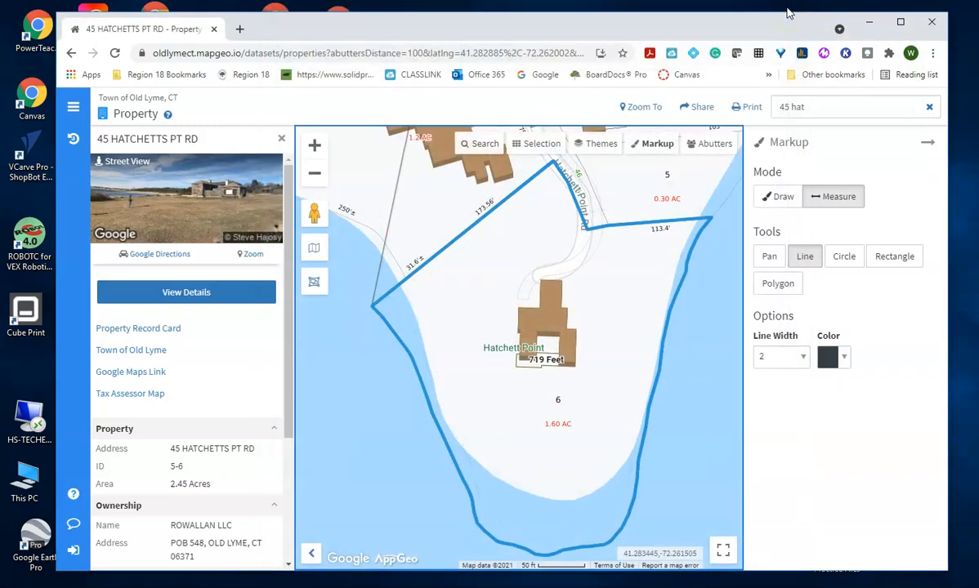
left_click_drag(666, 27, 977, 90)
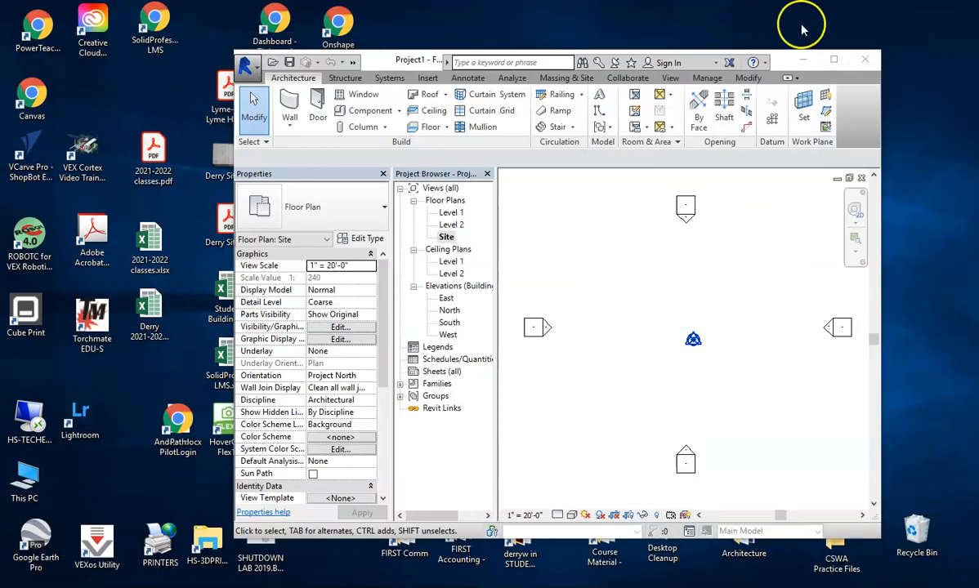
left_click(833, 58)
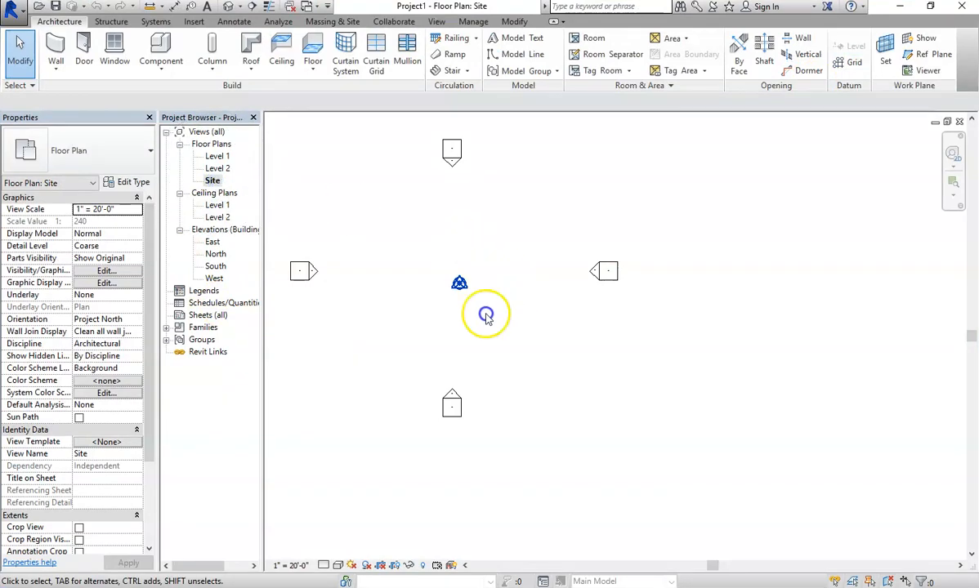
Start an Image import and browse to the T: drive's STUDENTFOLDERS folder.
left_click(194, 22)
left_click(359, 47)
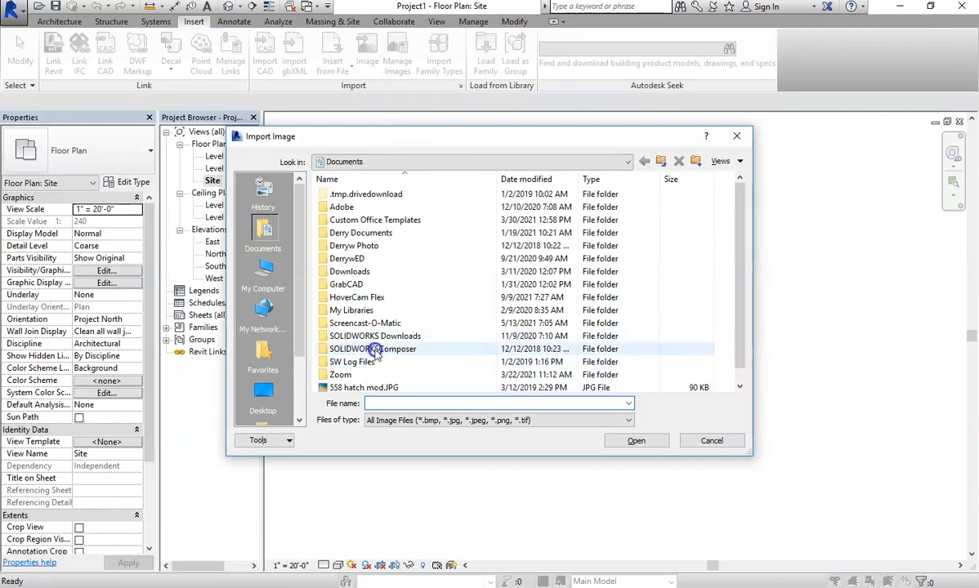
scroll(365, 360, "down", 1)
scroll(360, 335, "up", 1)
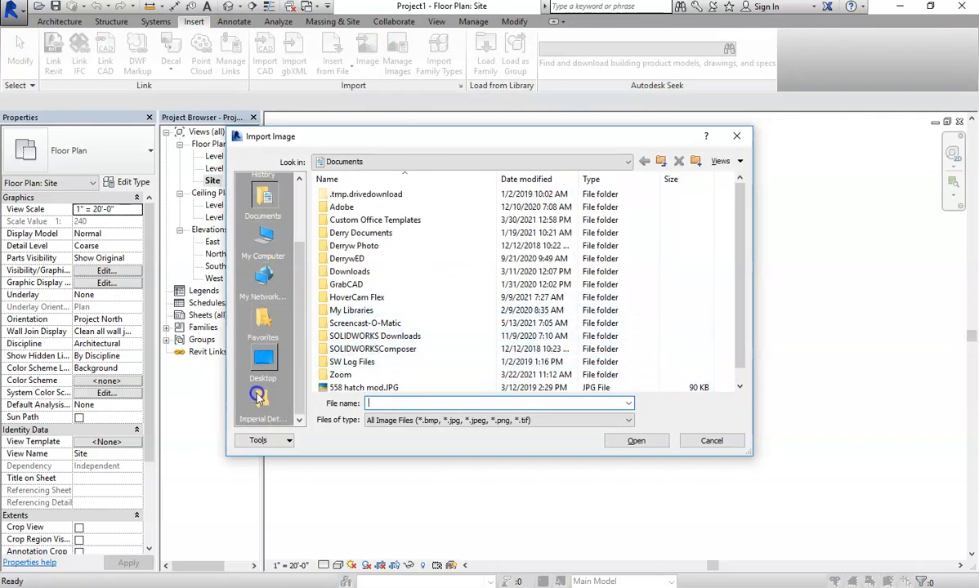
left_click(262, 276)
double_click(365, 304)
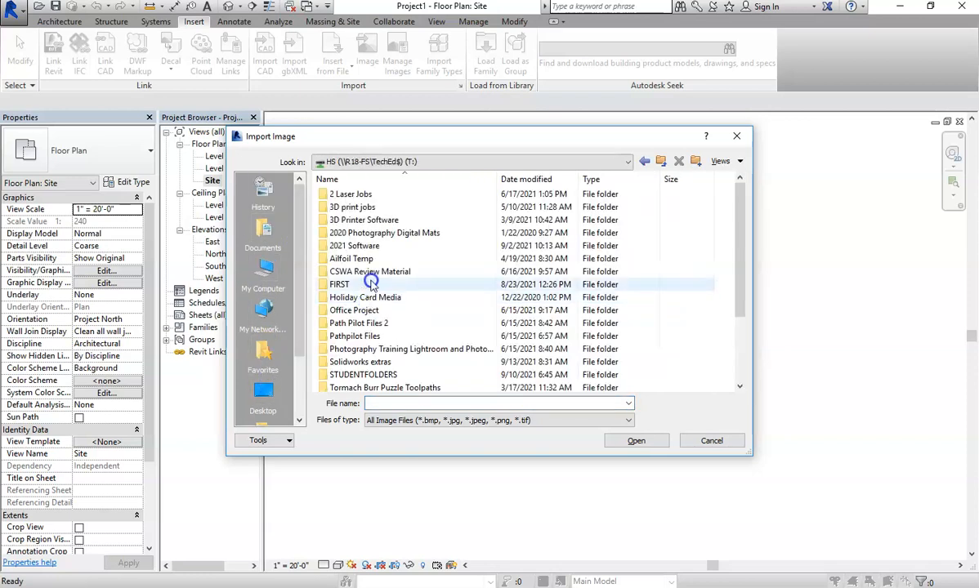
double_click(360, 374)
Open Derry Site.JPG from derryw > Derryw Arch Design and place it in the Site plan.
scroll(362, 323, "down", 5)
scroll(352, 327, "down", 6)
double_click(351, 312)
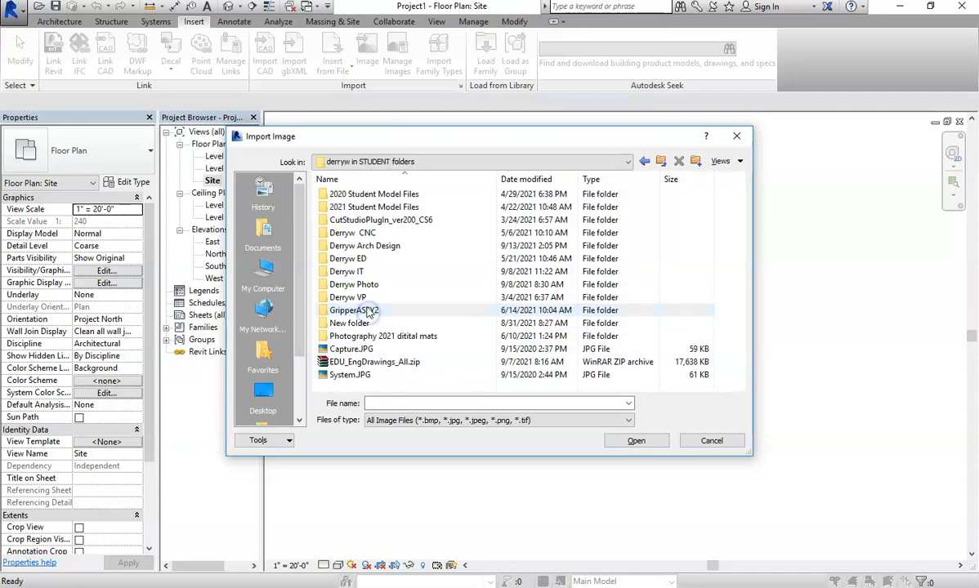
double_click(360, 246)
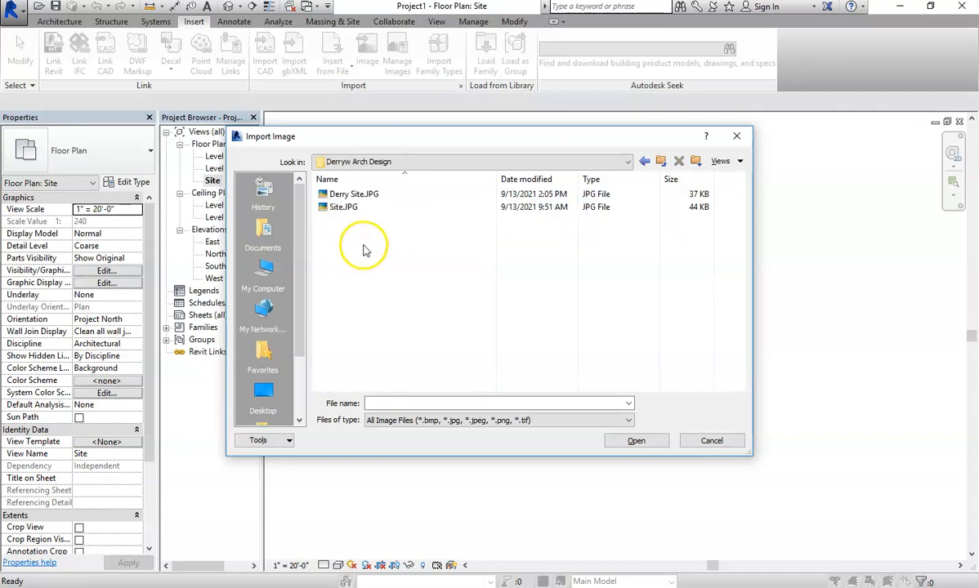
double_click(353, 194)
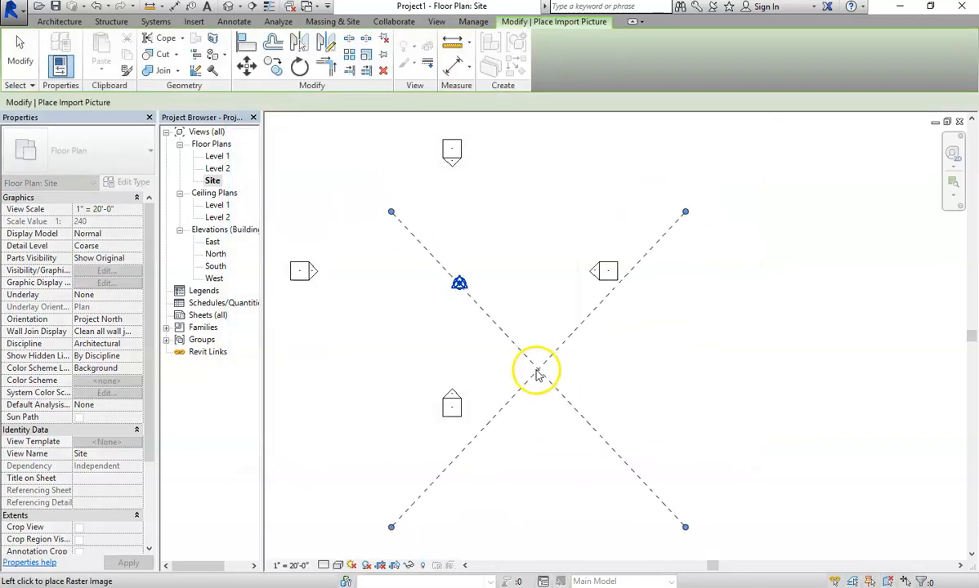
left_click(499, 291)
Zoom in on the placed Derry Site.JPG image and switch to the Annotate tools.
scroll(604, 282, "down", 2)
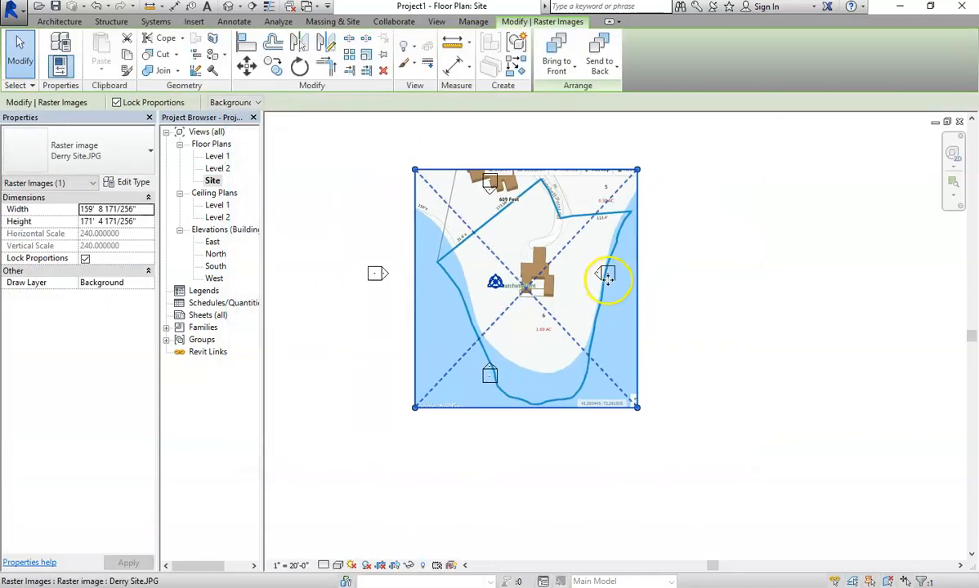
scroll(581, 172, "up", 4)
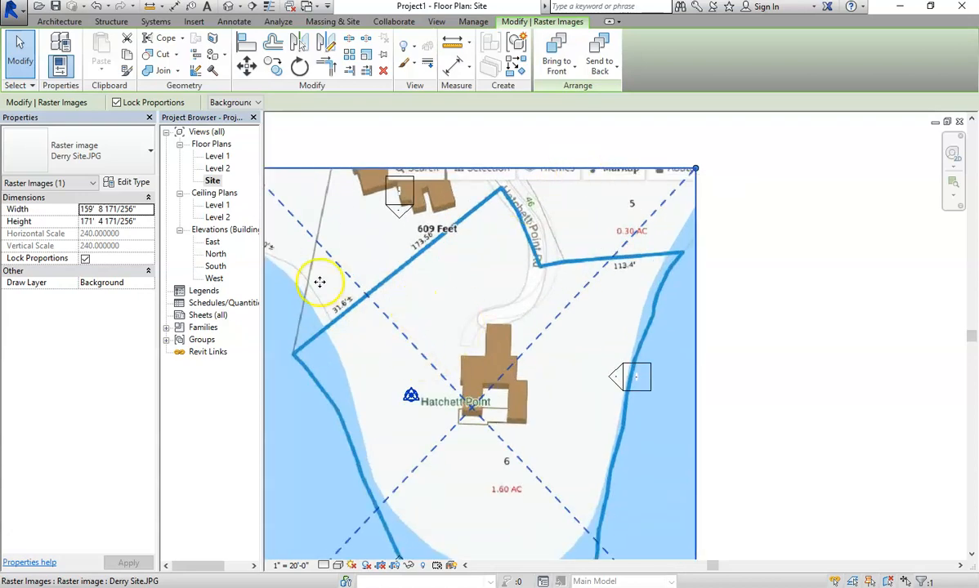
left_click(235, 22)
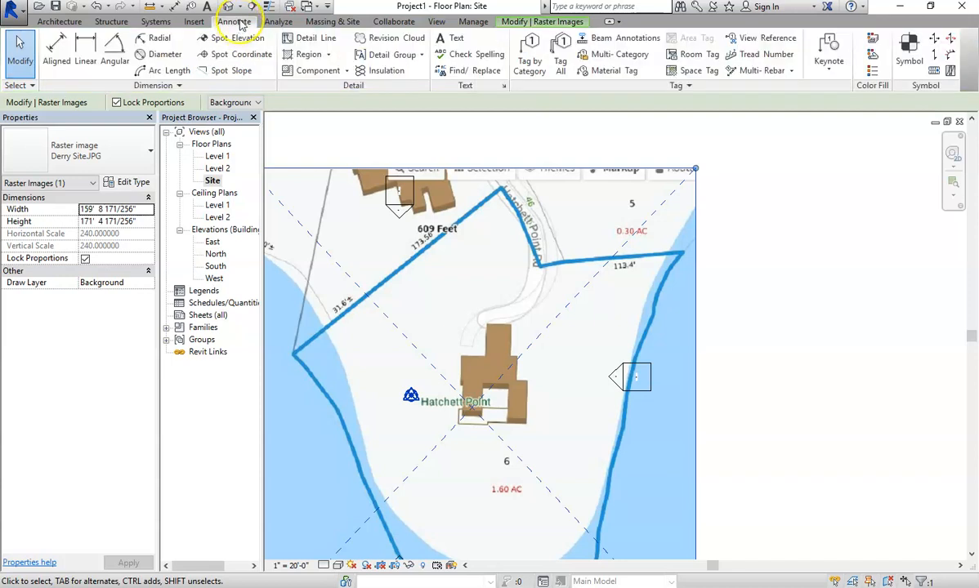
Trace the upper-left boundary with a detail line from the top corner to the shoreline corner.
left_click(310, 38)
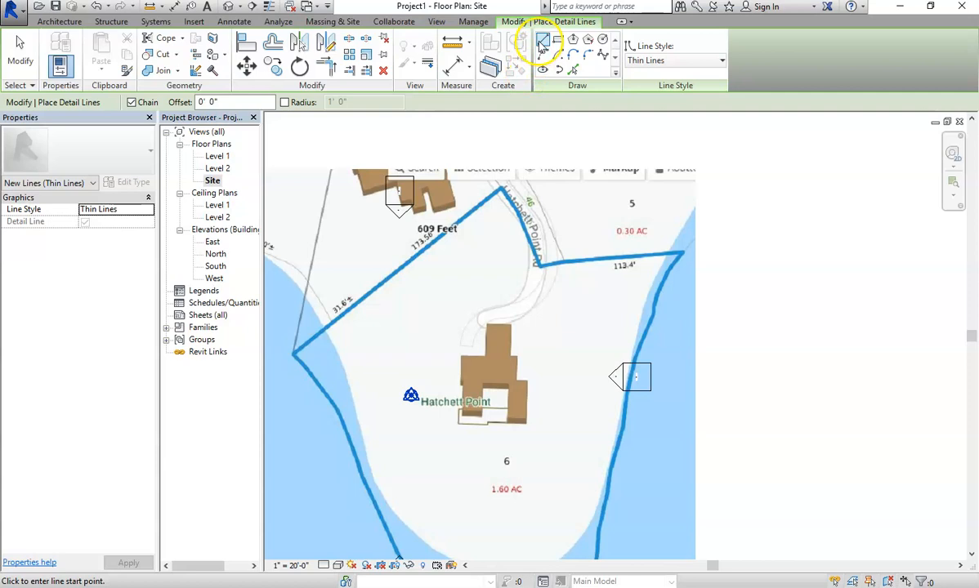
left_click(499, 190)
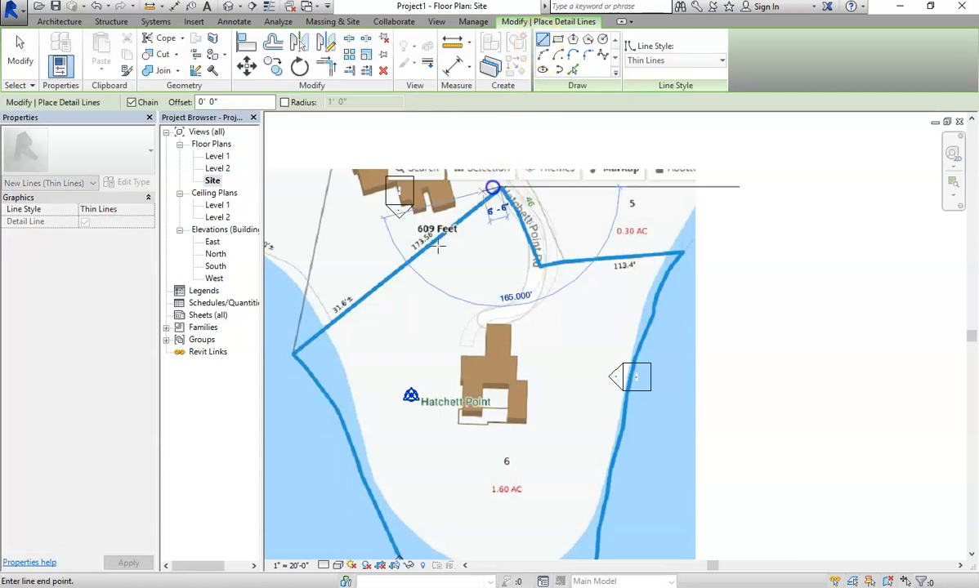
left_click(292, 353)
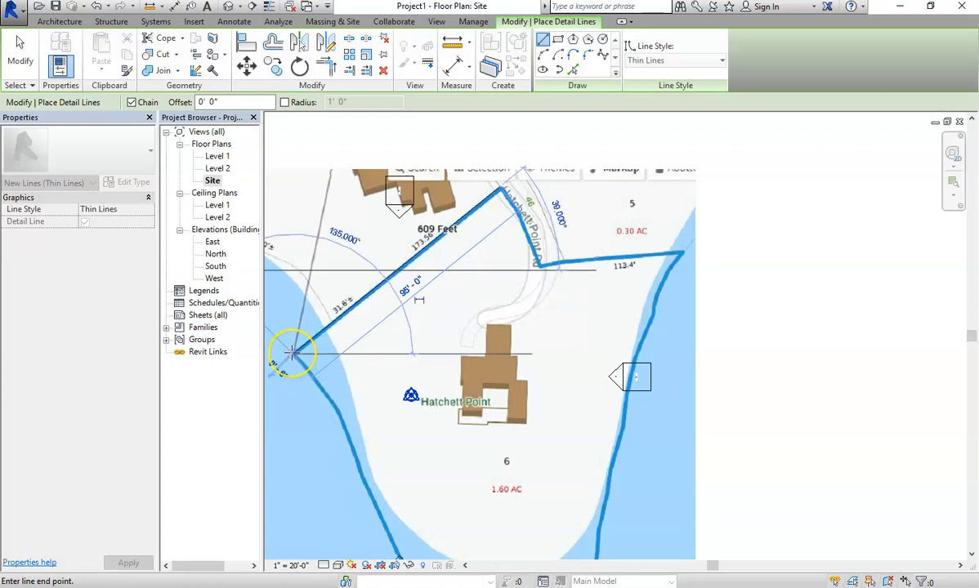
key("Escape")
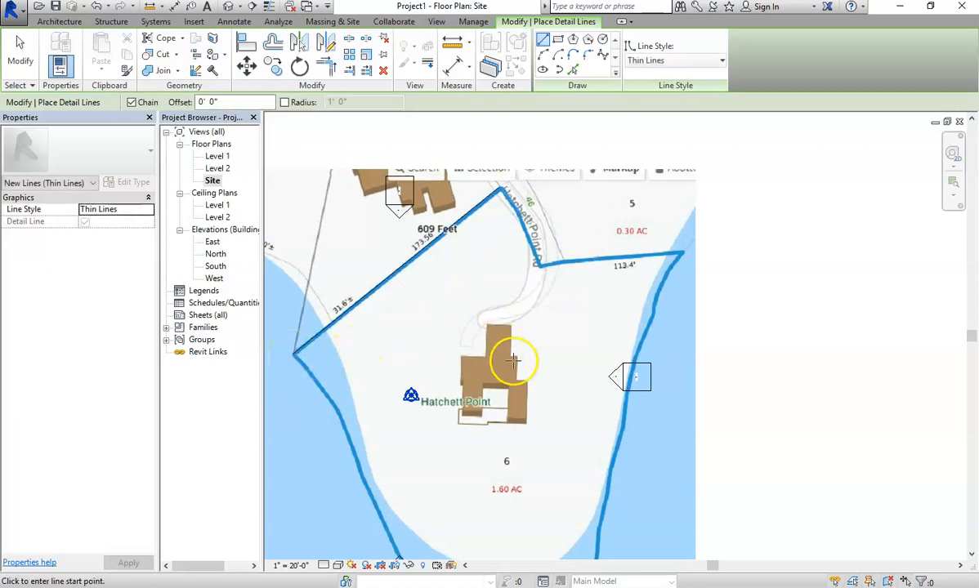
scroll(513, 359, "down", 3)
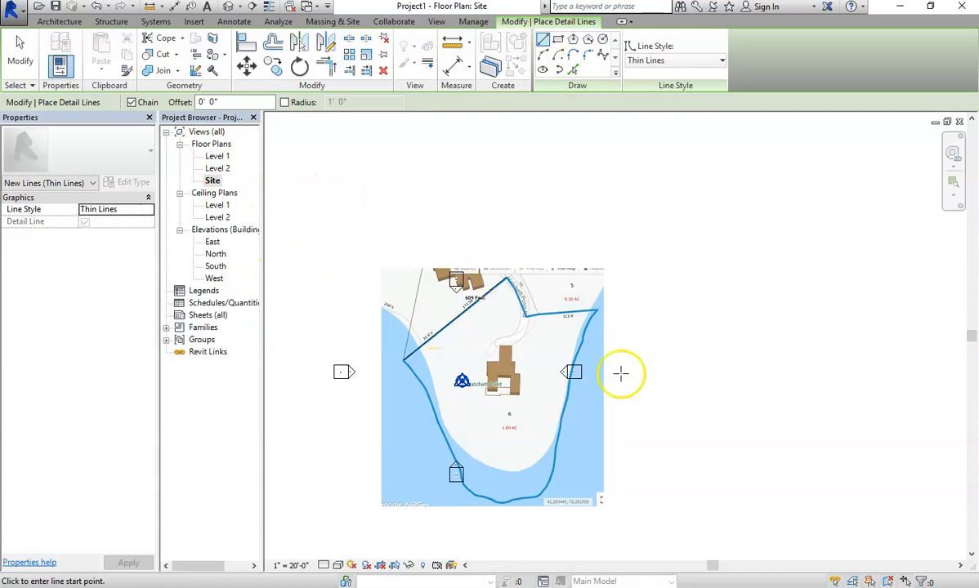
left_click(565, 280)
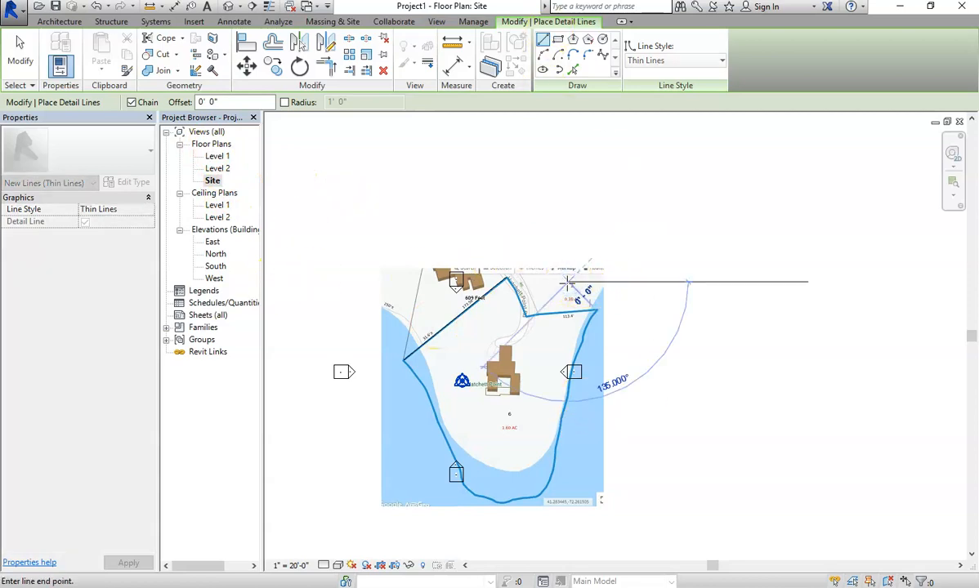
key("Escape")
key("Escape")
Move the site image aside and set the traced line's length to 250'.
left_click_drag(560, 282, 820, 263)
left_click(469, 308)
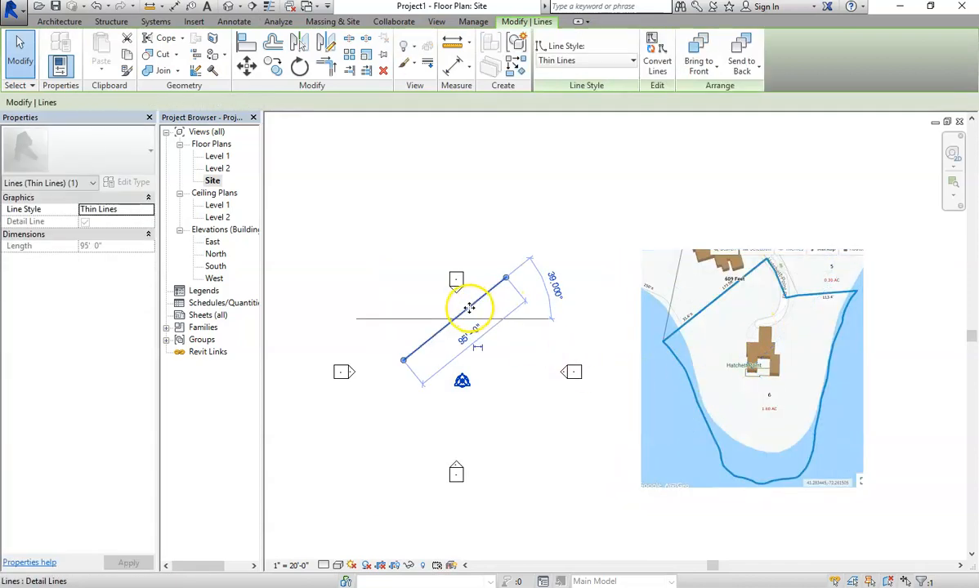
left_click(471, 337)
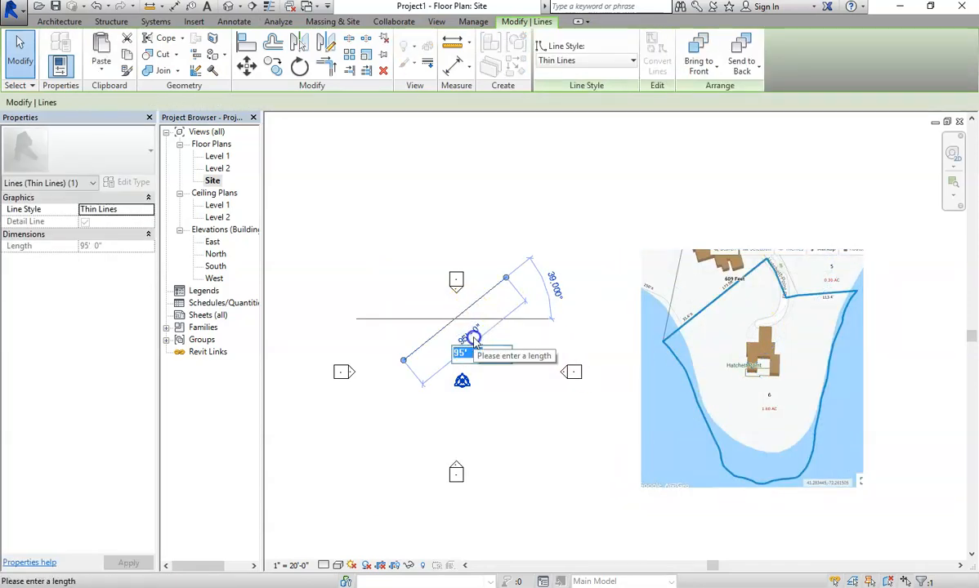
type("250")
key("Return")
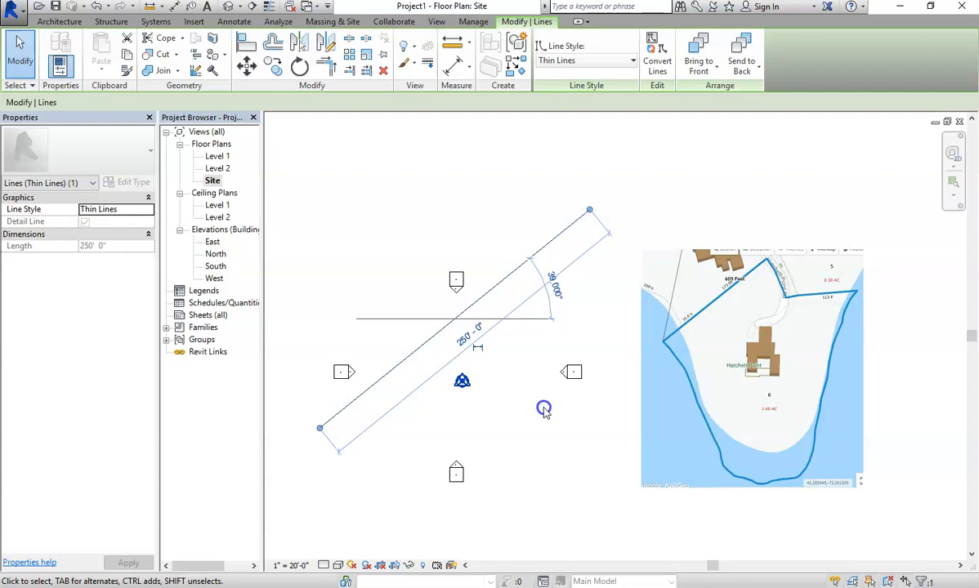
left_click(541, 406)
left_click(740, 312)
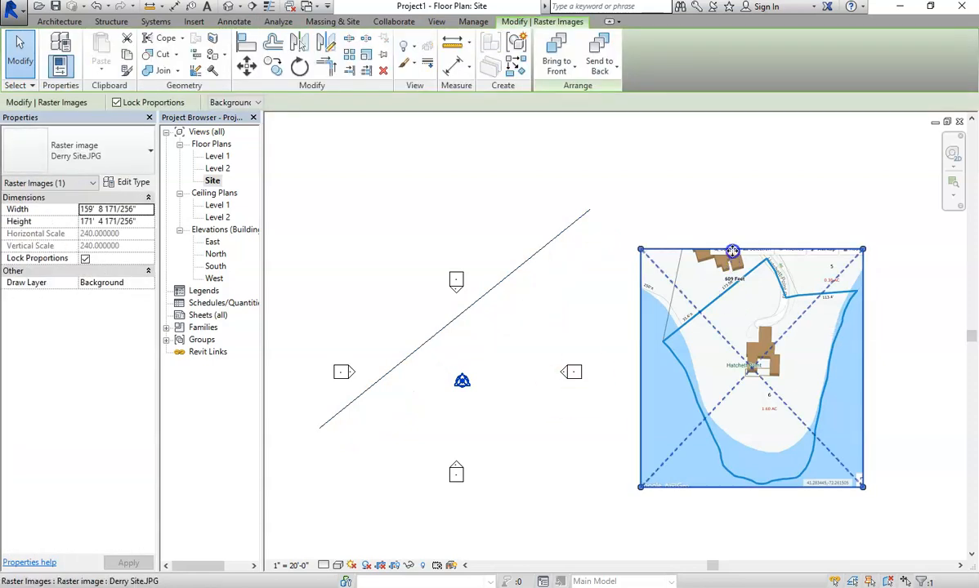
Scale and move the site image so its boundary roughly matches the traced line.
left_click_drag(732, 251, 435, 328)
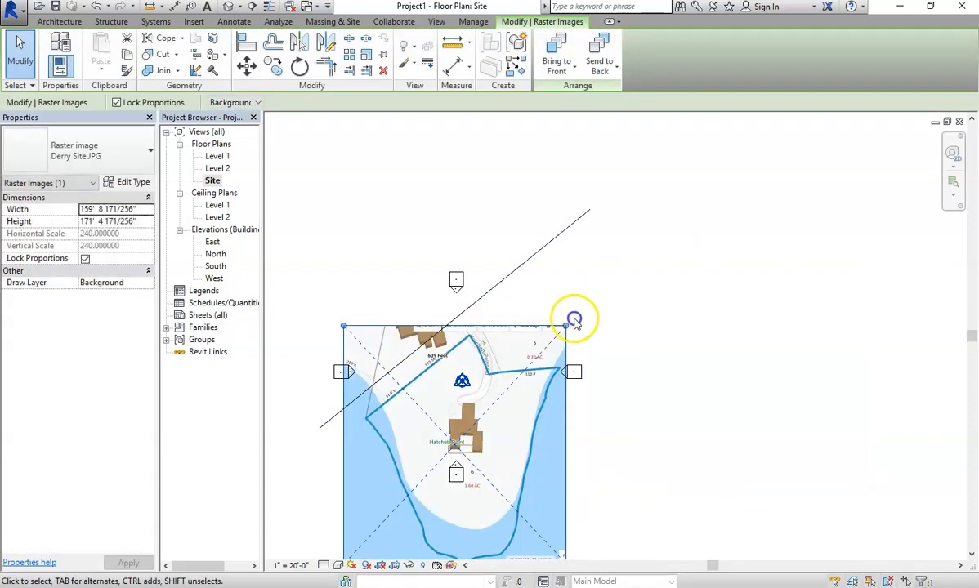
left_click_drag(567, 328, 760, 197)
left_click_drag(604, 283, 562, 428)
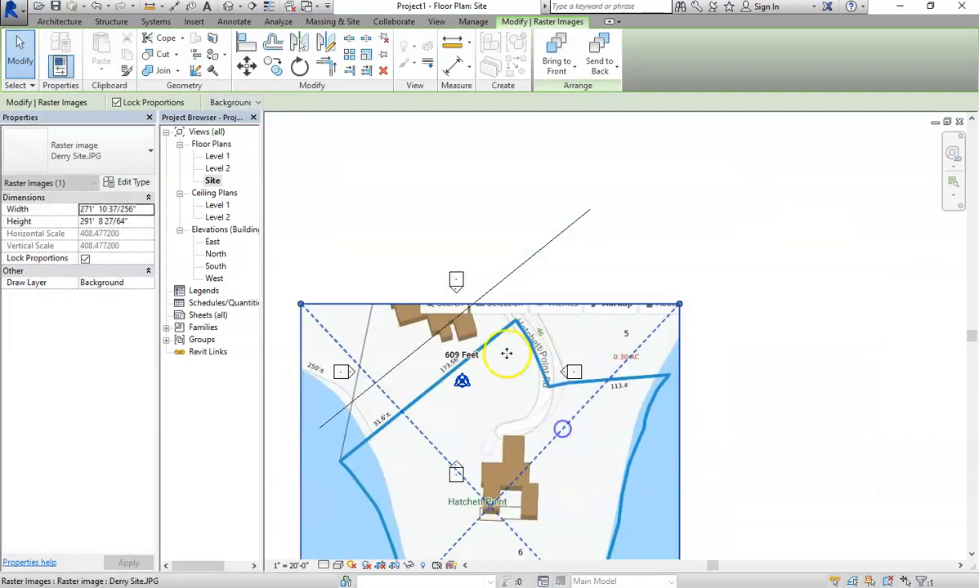
left_click_drag(680, 304, 816, 156)
left_click_drag(599, 280, 561, 438)
left_click_drag(777, 311, 850, 230)
left_click_drag(635, 354, 634, 295)
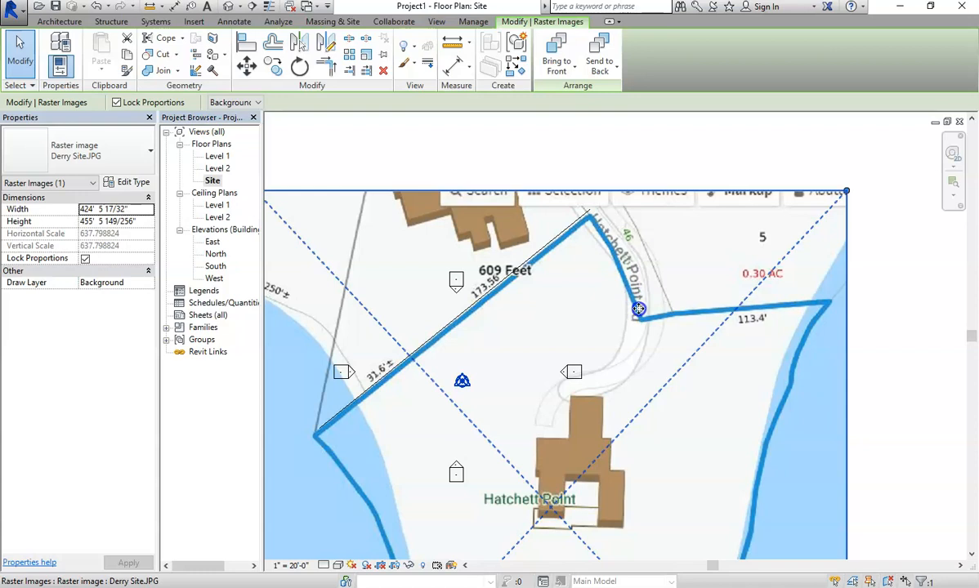
left_click_drag(846, 192, 840, 202)
left_click_drag(626, 305, 634, 275)
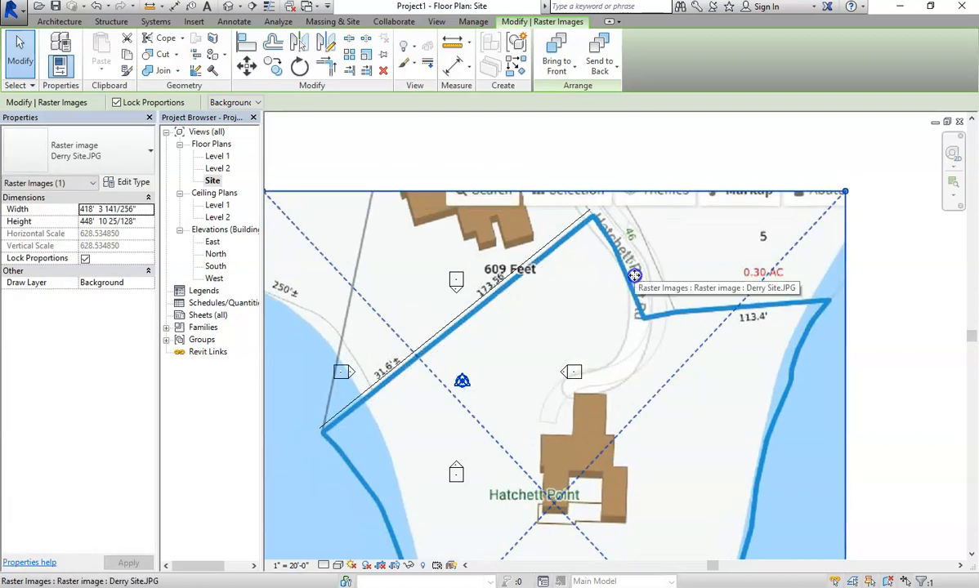
Fine-tune the site image position with arrow-key nudges and adjust the detail line's end point.
key("Left")
key("Left")
key("Up")
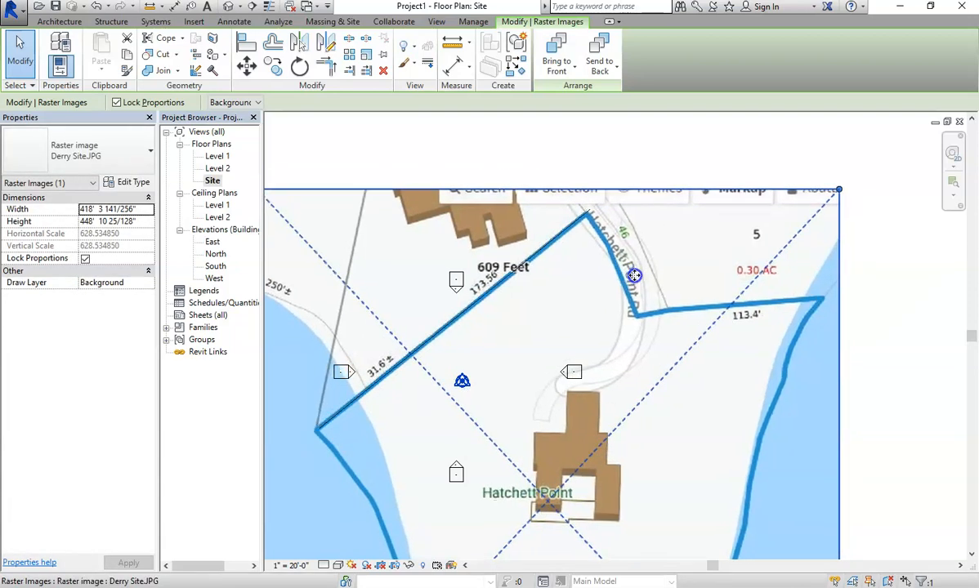
key("Right")
key("Up")
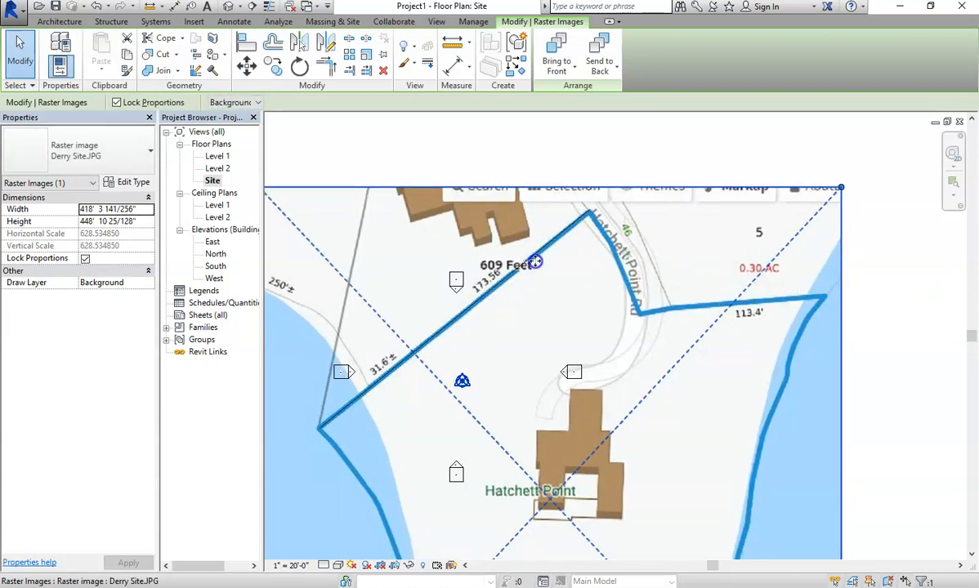
left_click(592, 219)
left_click(719, 150)
left_click_drag(694, 232, 676, 285)
left_click_drag(588, 208, 596, 212)
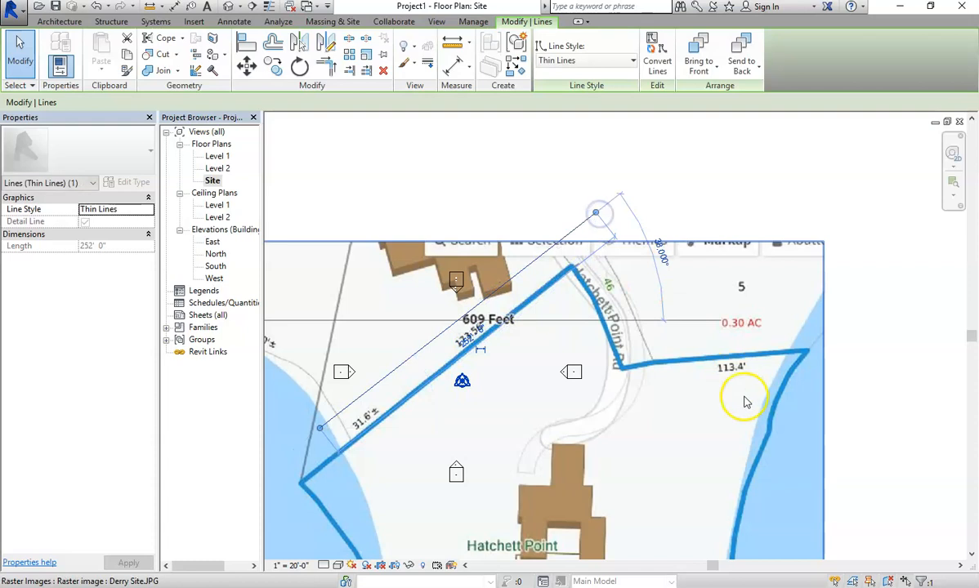
Set the traced line's length to 250' and realign the site image beneath it.
left_click(472, 345)
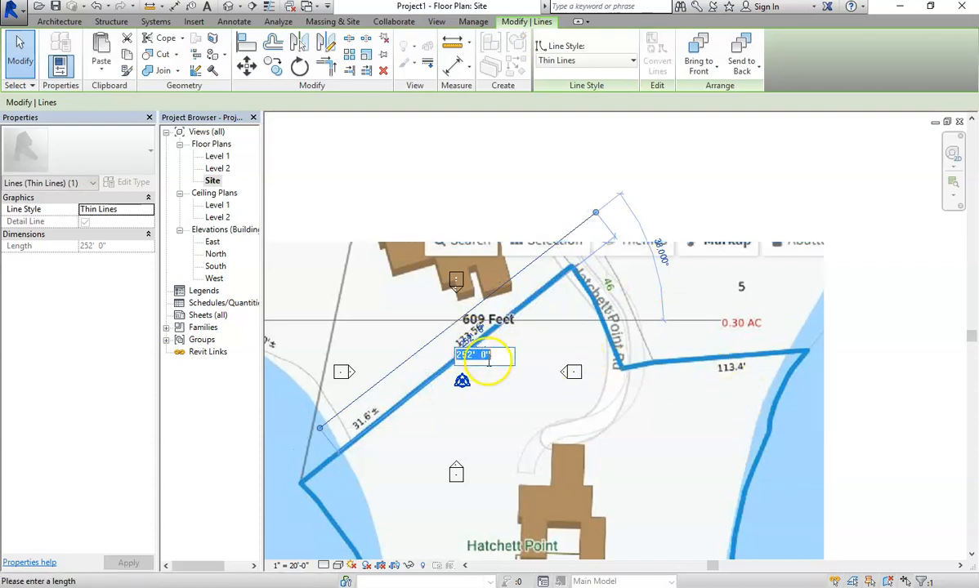
type("250")
key("Return")
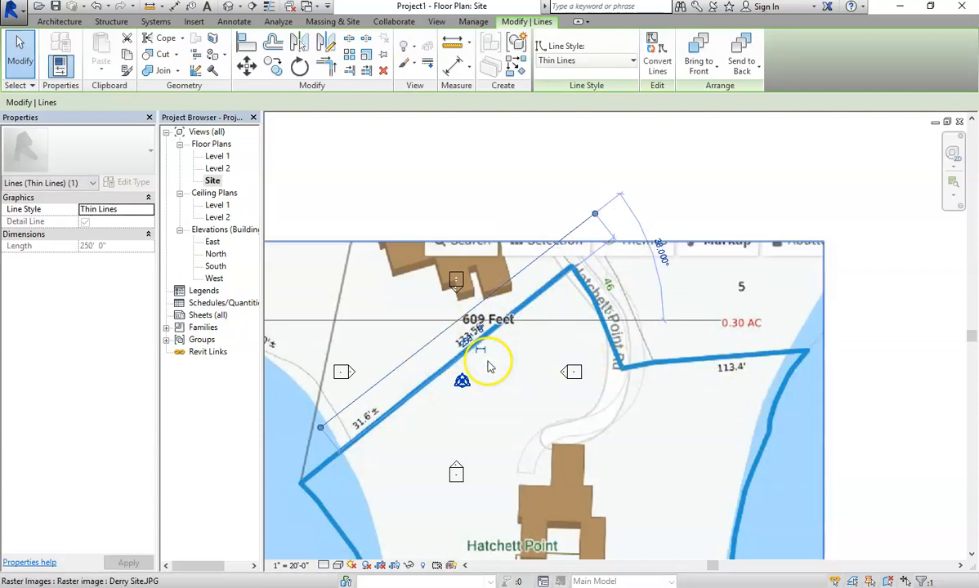
left_click(564, 373)
left_click(530, 300)
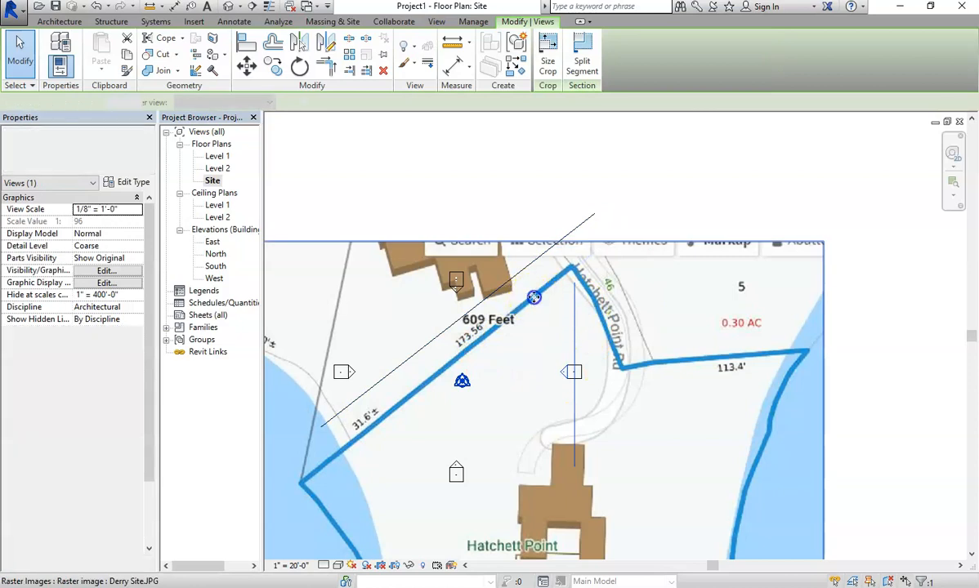
mouse_move(546, 255)
left_mouse_down()
mouse_move(562, 229)
mouse_move(557, 246)
left_mouse_up()
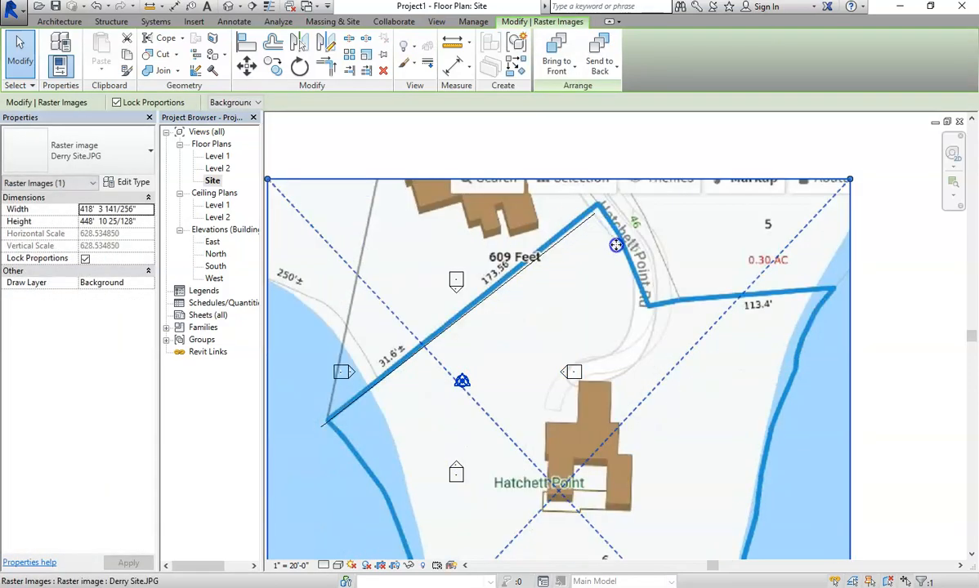
mouse_move(626, 253)
left_mouse_down()
mouse_move(625, 271)
mouse_move(617, 245)
mouse_move(615, 261)
left_mouse_up()
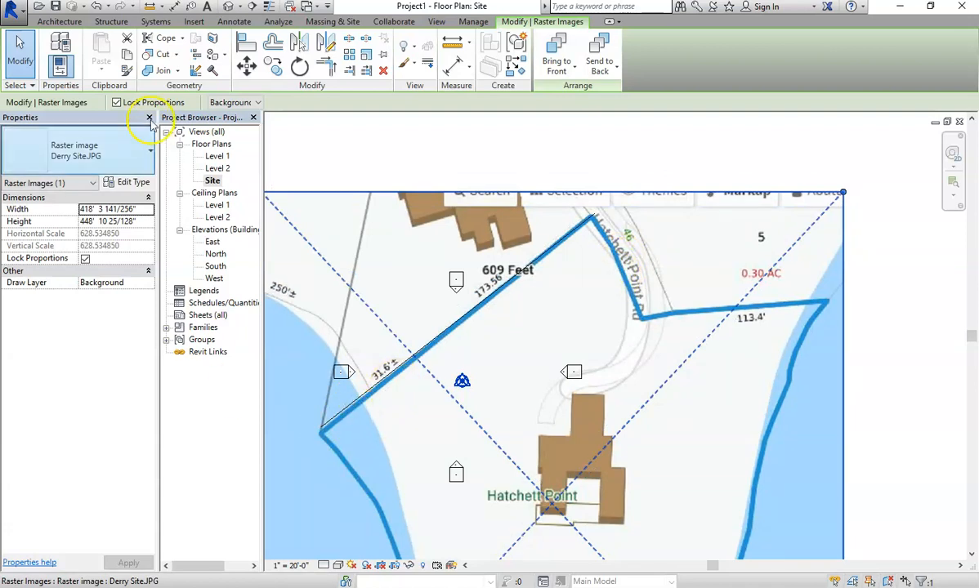
Clear the image selection and check the traced line's length.
left_click(18, 46)
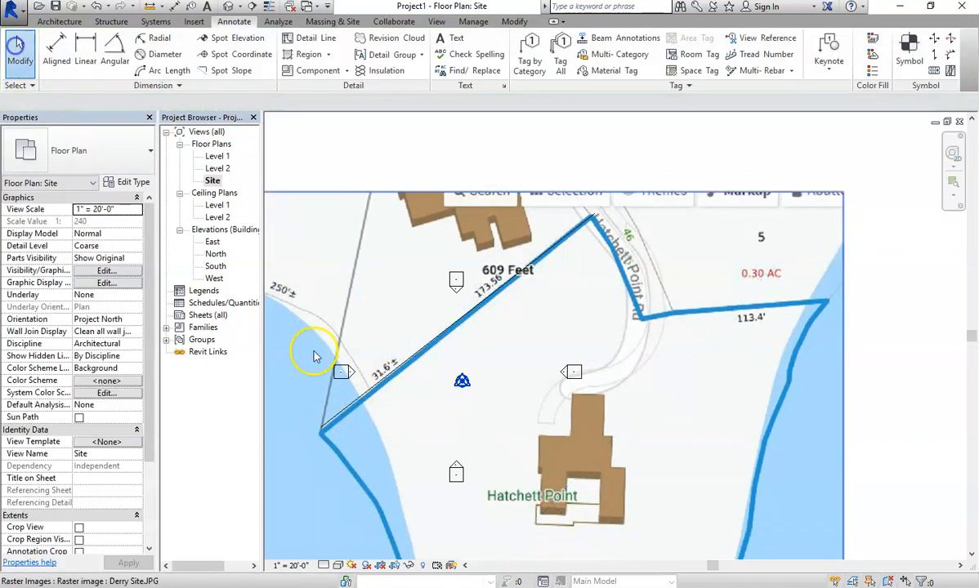
left_click(341, 411)
left_click(335, 437)
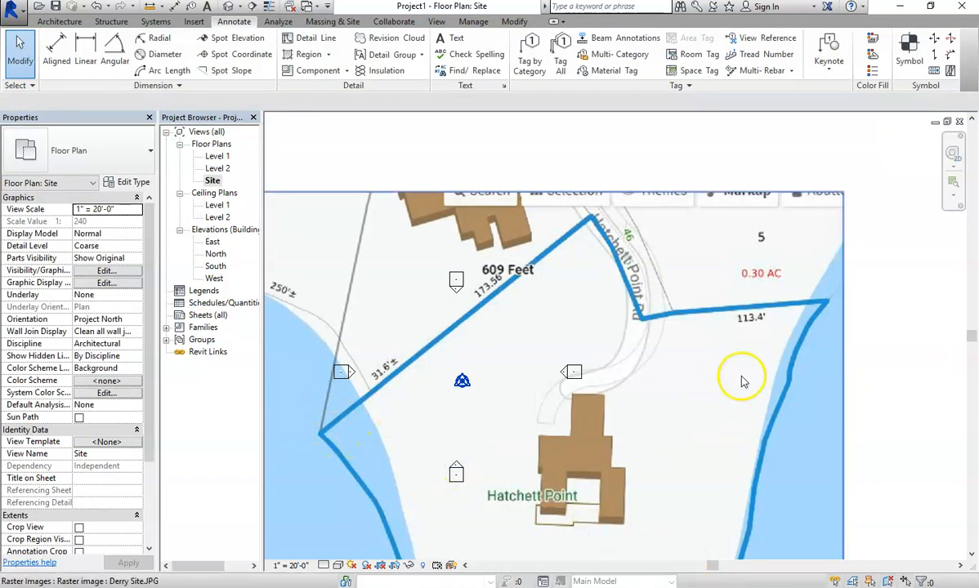
scroll(741, 380, "down", 4)
scroll(714, 424, "up", 2)
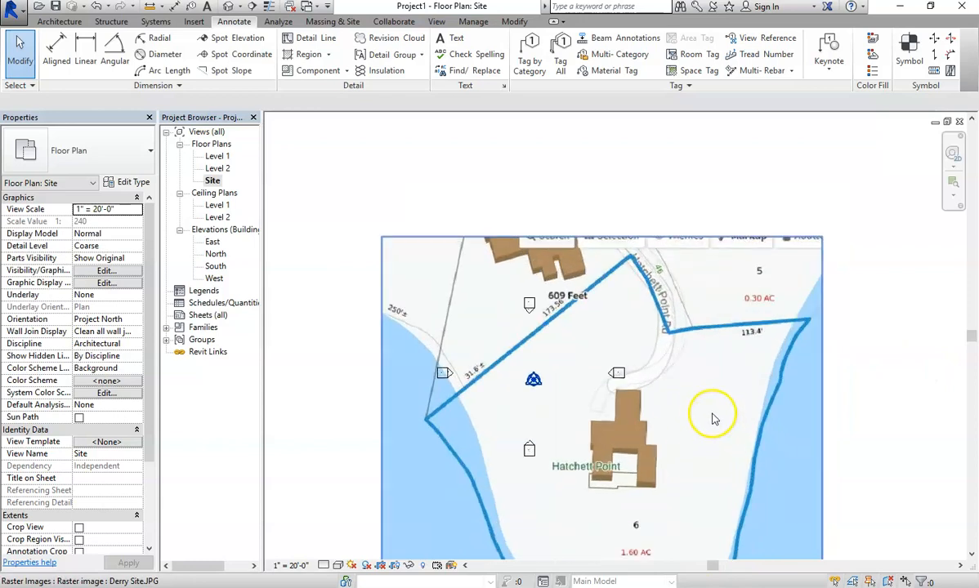
Change the Site plan view scale to 1" = 40'-0" and pan to show the whole lot.
left_click(291, 565)
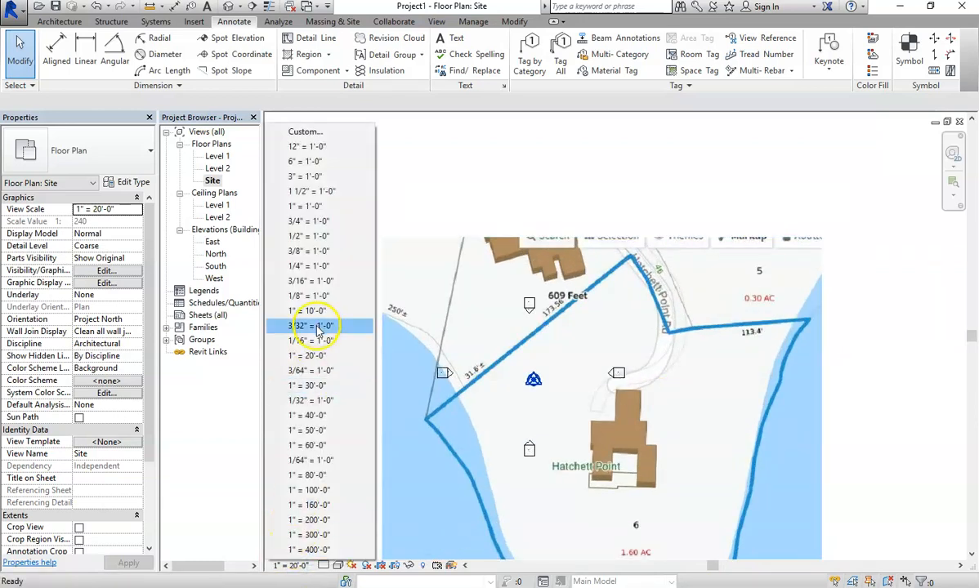
left_click(308, 415)
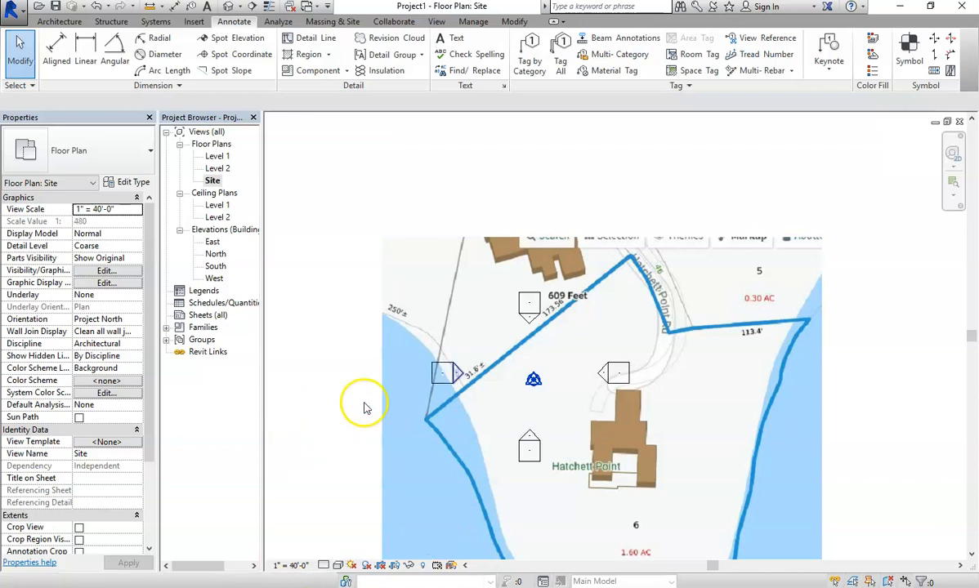
scroll(731, 486, "down", 3)
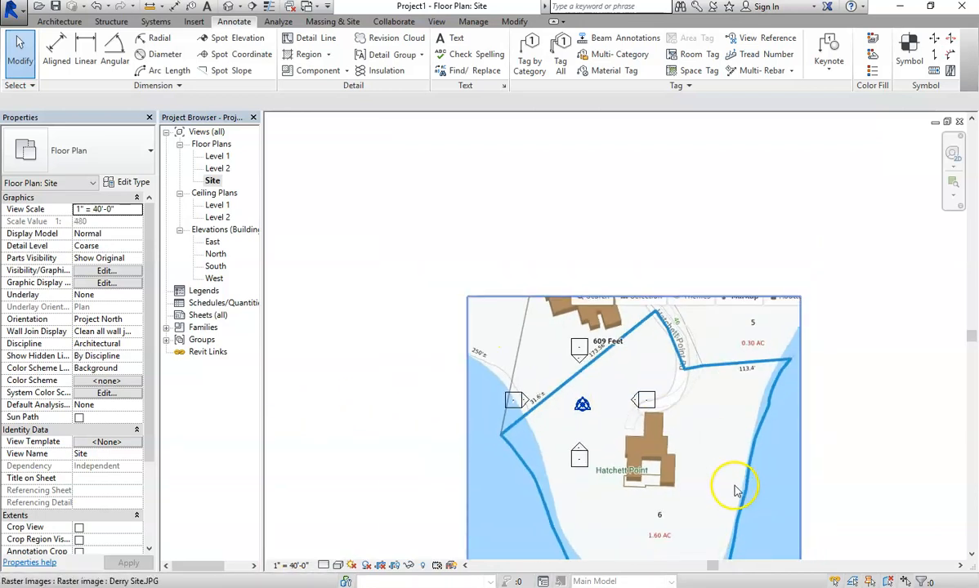
scroll(746, 546, "up", 2)
middle_click_drag(738, 533, 695, 434)
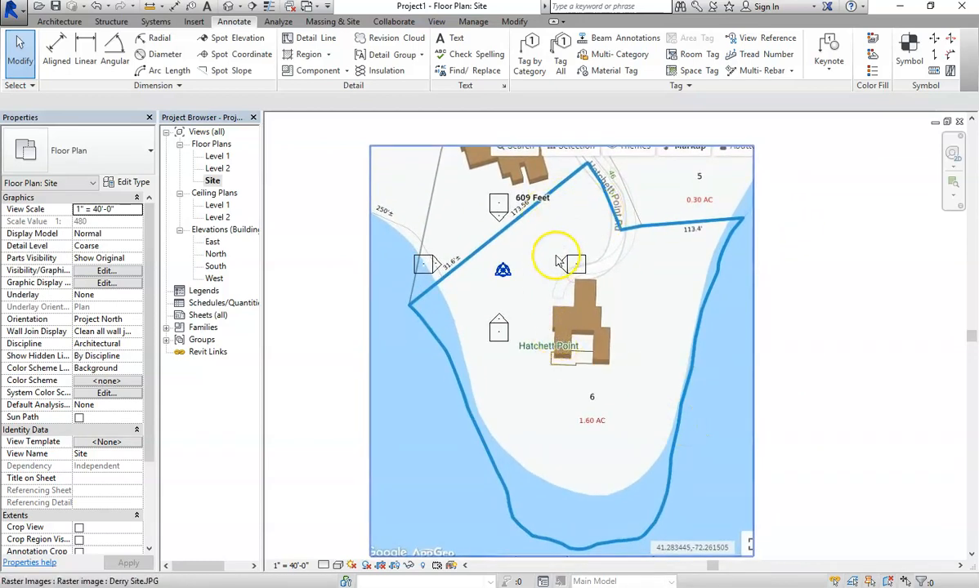
left_click(334, 23)
Sketch a property line from the west corner to the north corner and down the road edge.
left_click(600, 57)
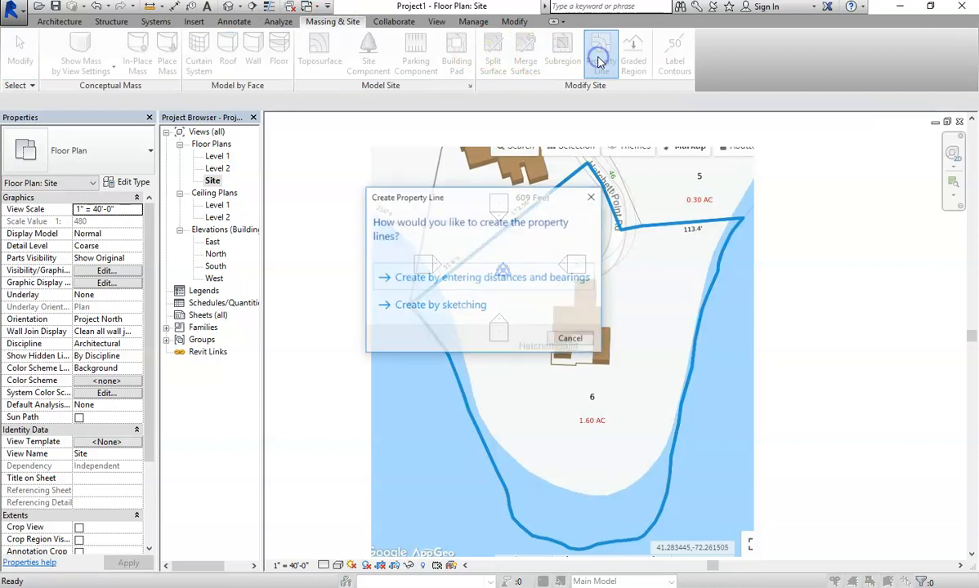
left_click(446, 307)
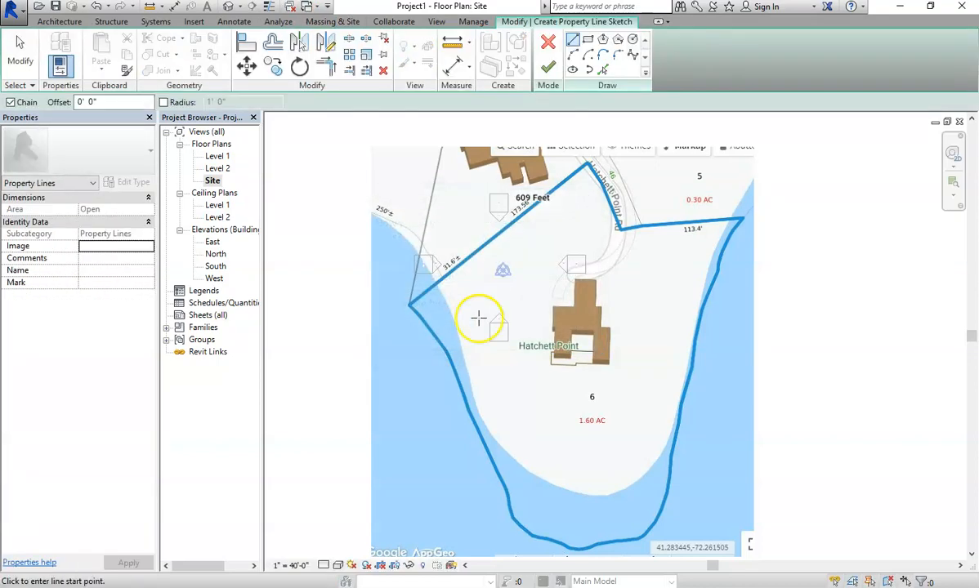
left_click(409, 304)
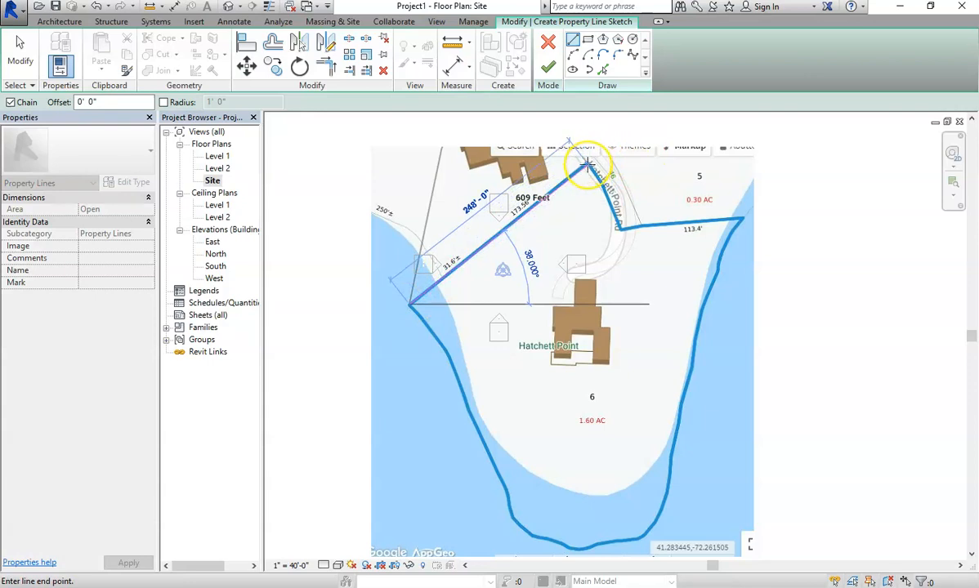
scroll(586, 164, "up", 5)
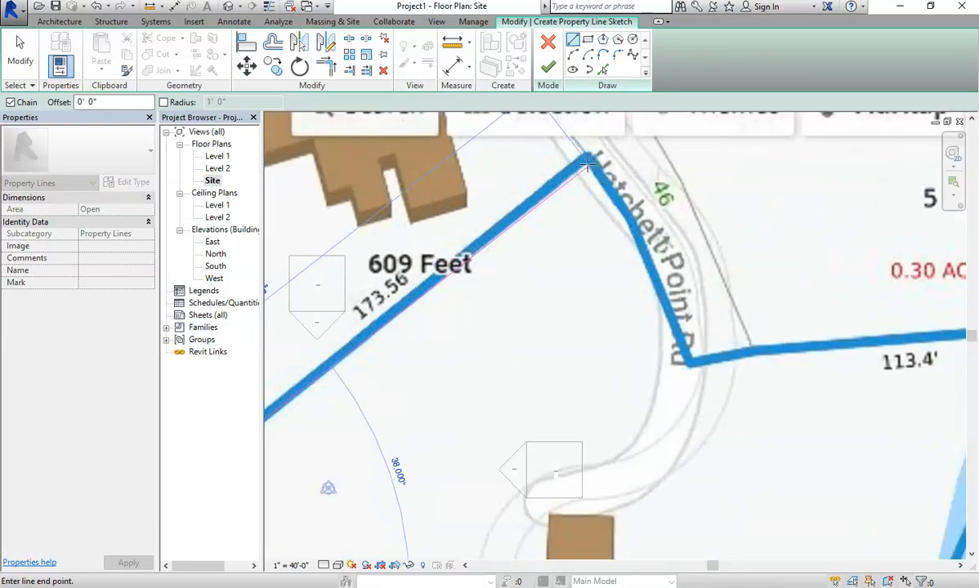
left_click(586, 152)
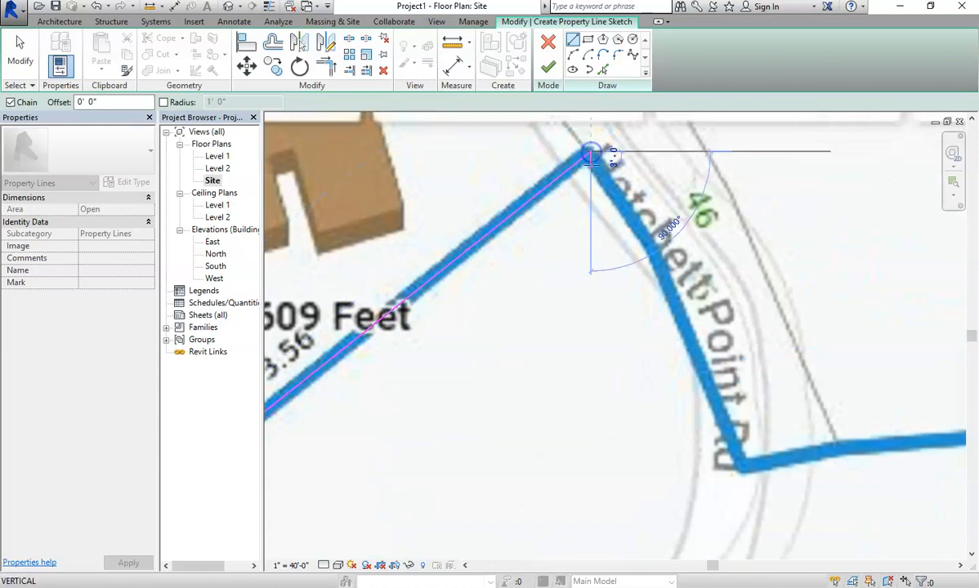
left_click(653, 238)
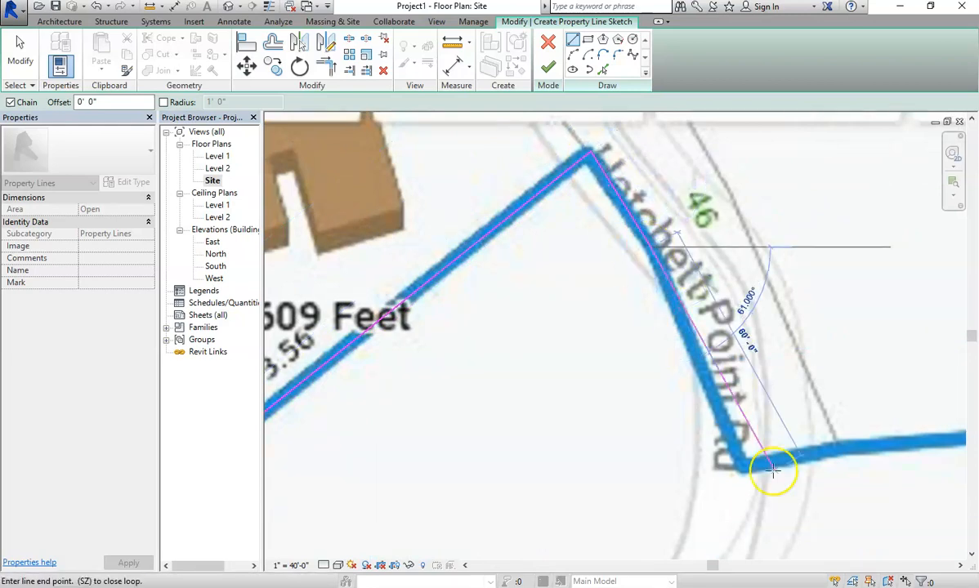
left_click(738, 465)
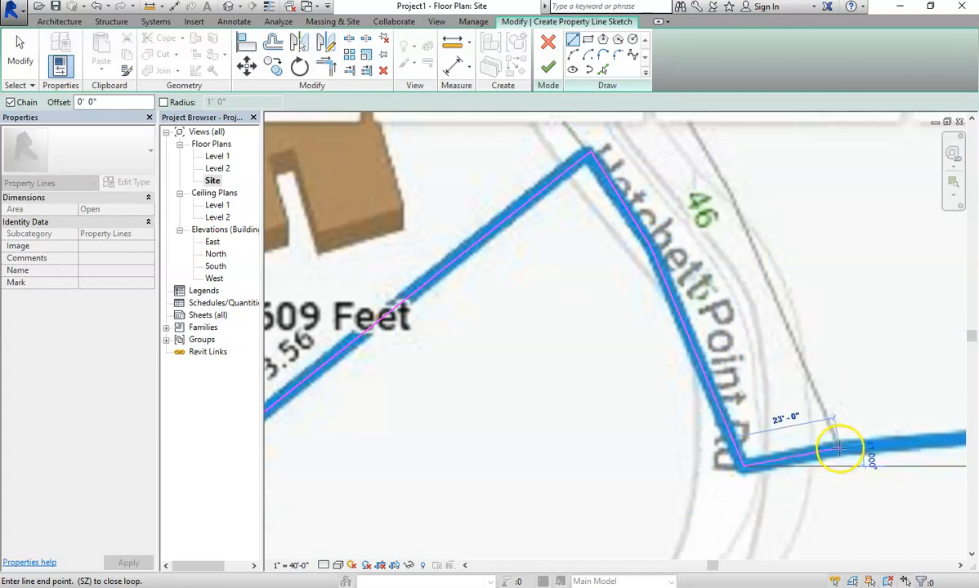
Extend the property line segment to the lot's east corner and end the chain.
scroll(866, 449, "up", 3)
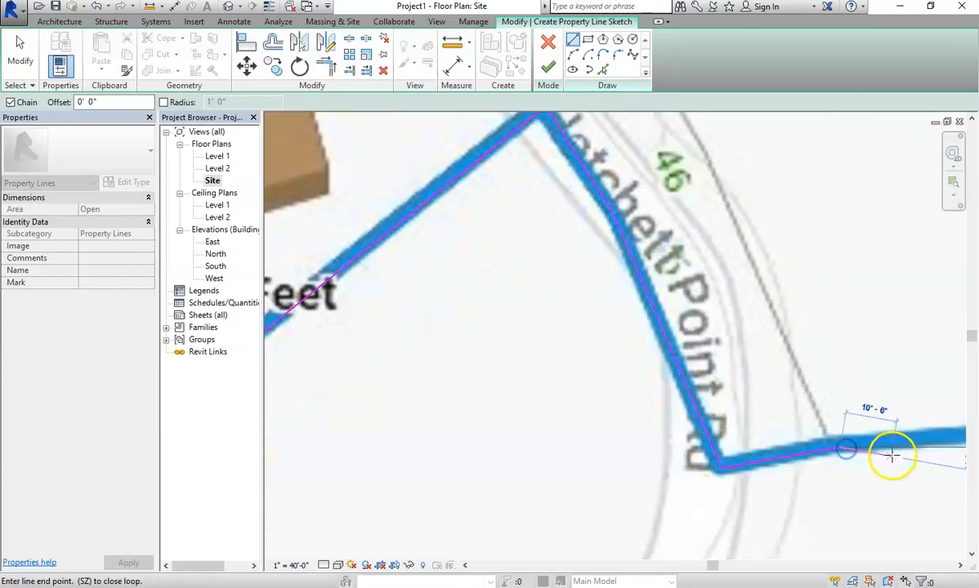
scroll(841, 425, "down", 5)
scroll(840, 426, "down", 3)
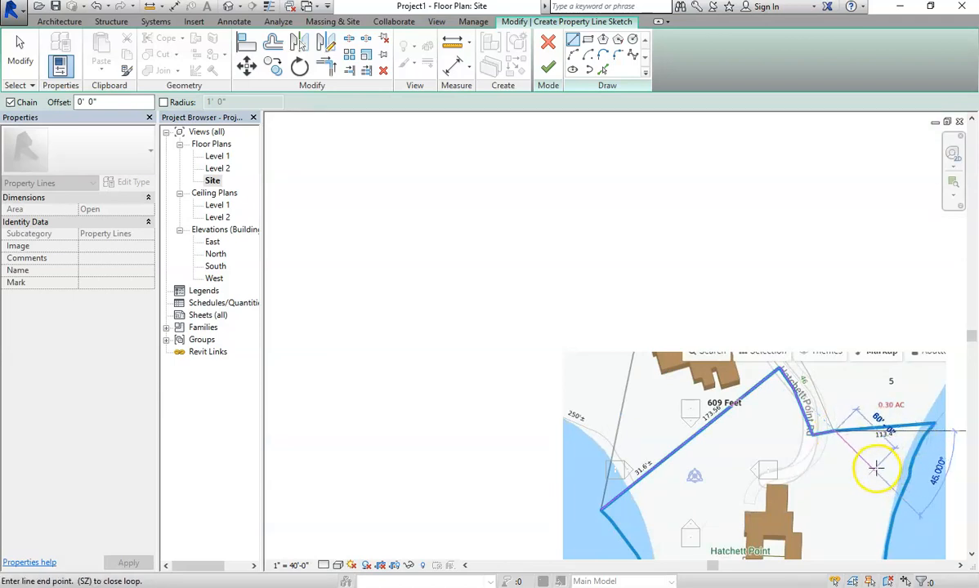
scroll(918, 453, "up", 1)
scroll(927, 511, "down", 3)
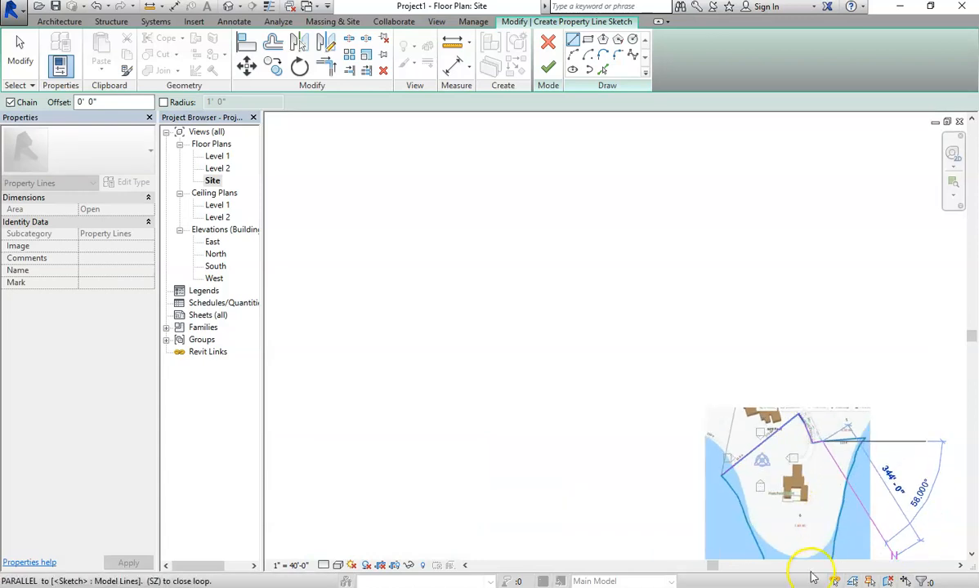
scroll(798, 524, "up", 4)
scroll(849, 489, "down", 5)
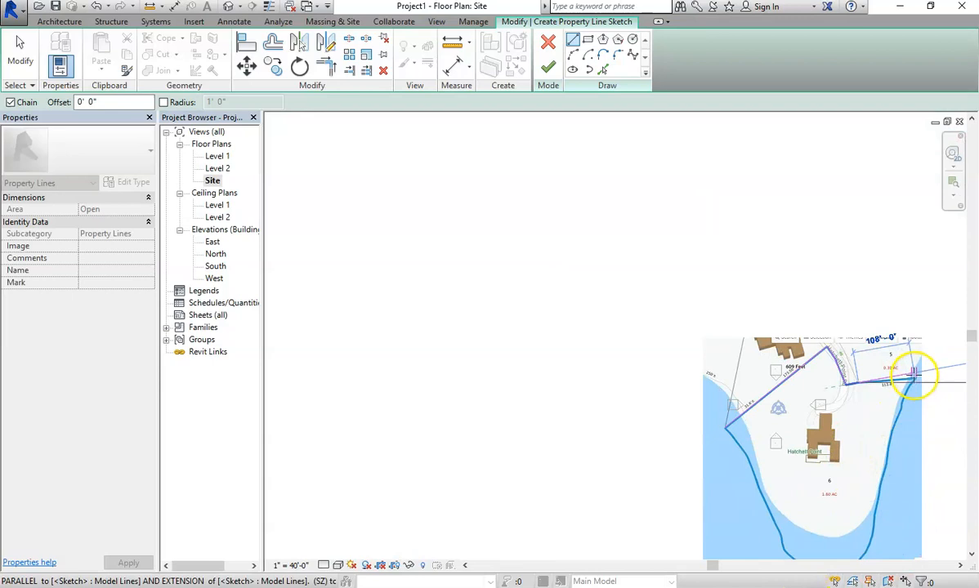
left_click(916, 377)
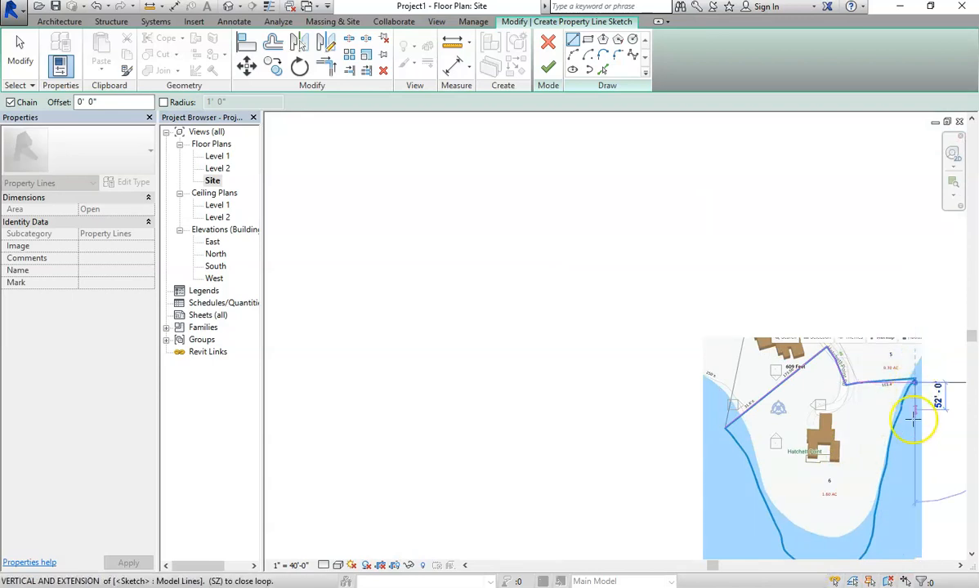
scroll(894, 415, "down", 1)
scroll(907, 413, "up", 4)
scroll(889, 437, "up", 2)
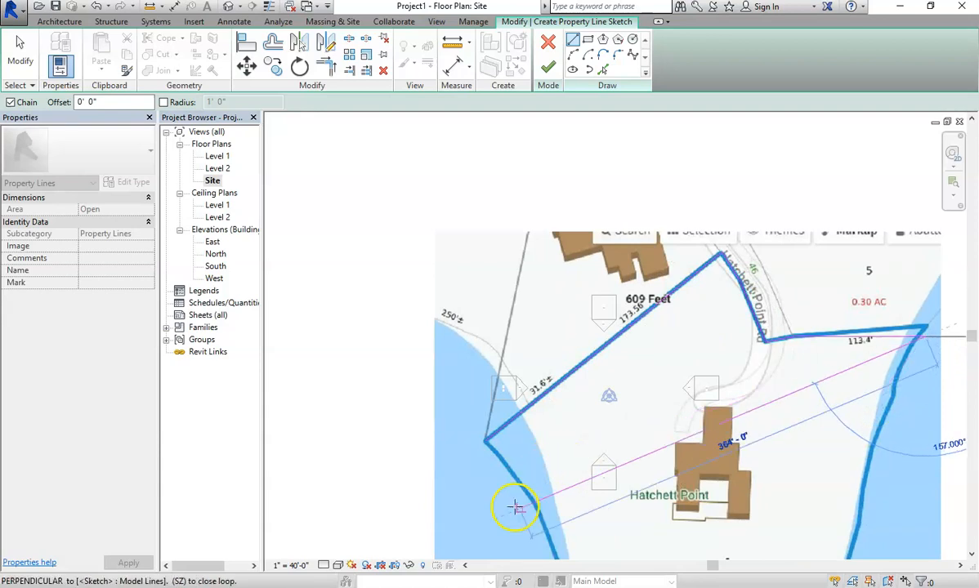
key("Escape")
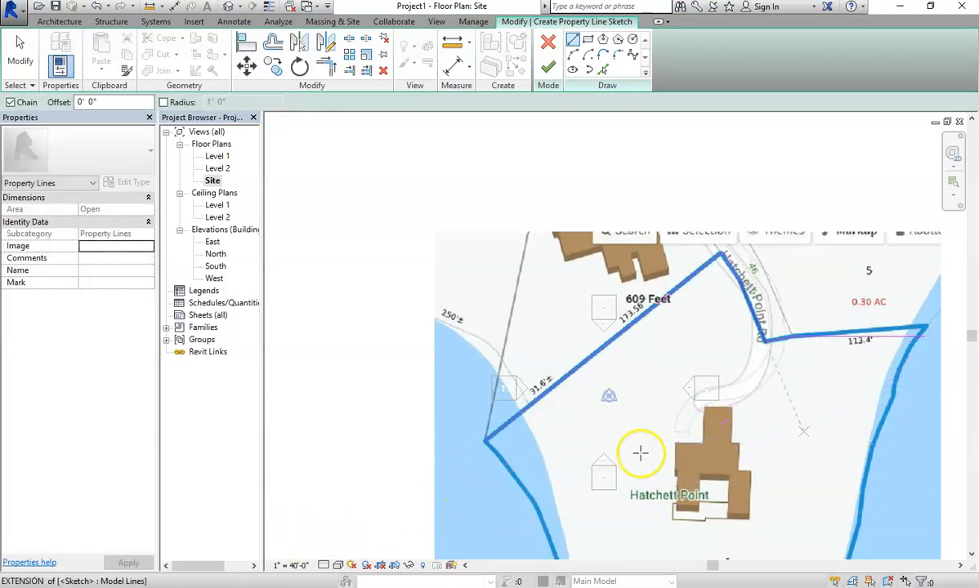
Recentre the lot and restart the boundary at the east corner endpoint.
scroll(816, 380, "down", 3)
scroll(940, 420, "down", 2)
scroll(917, 472, "up", 2)
middle_click_drag(917, 473, 684, 422)
scroll(662, 347, "up", 3)
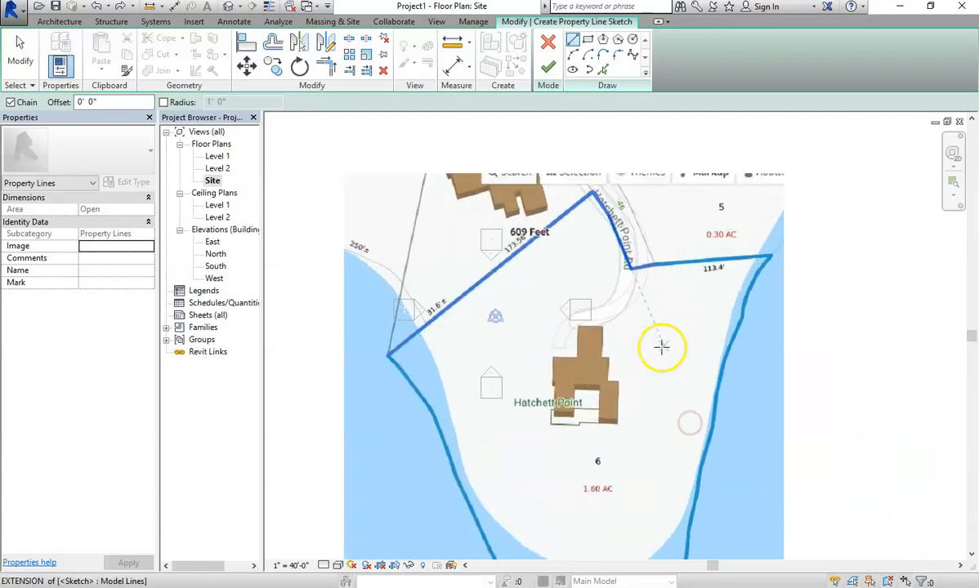
scroll(661, 349, "down", 1)
middle_click_drag(660, 350, 660, 280)
scroll(660, 280, "up", 1)
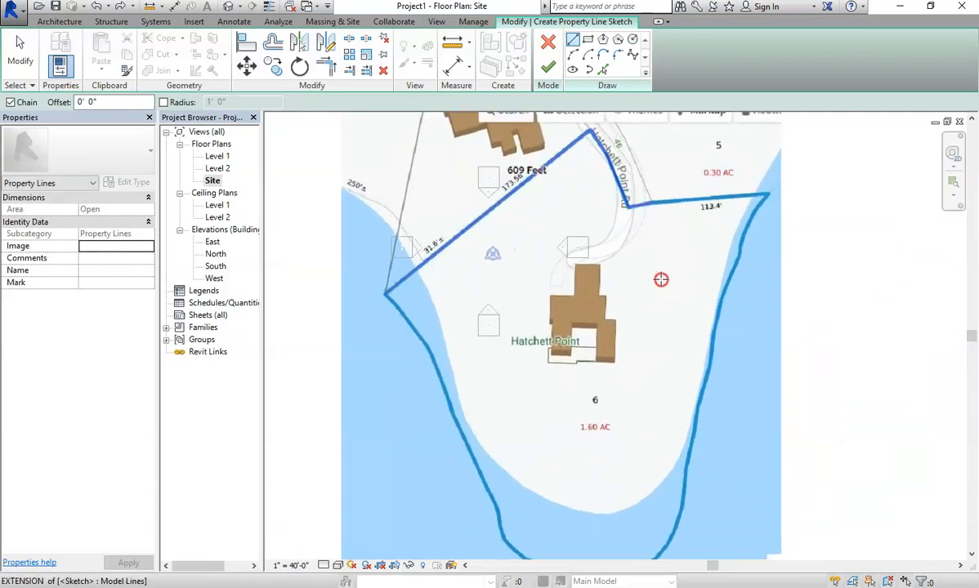
left_click(655, 204)
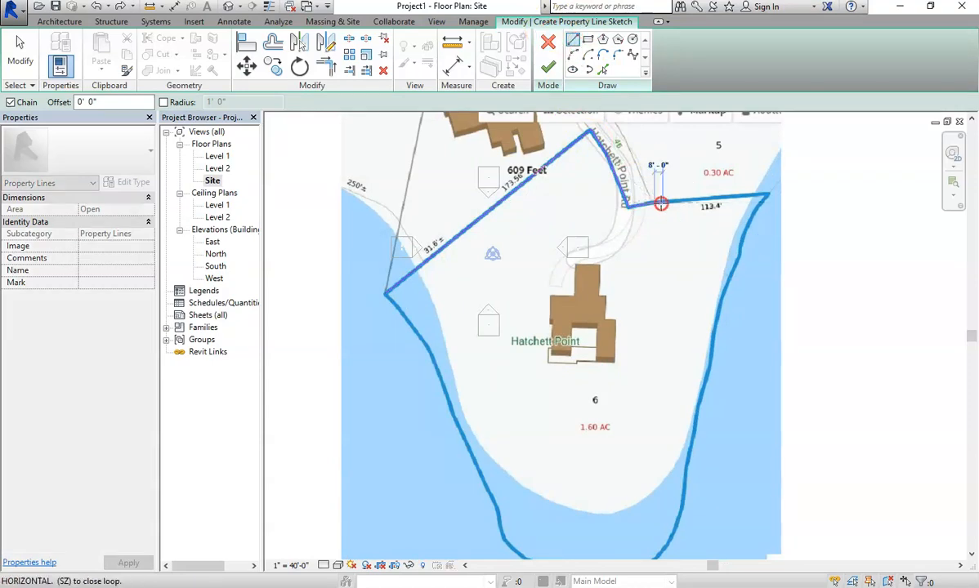
Trace the shoreline below the east corner with a segment and a Start-End-Radius arc.
left_click(769, 196)
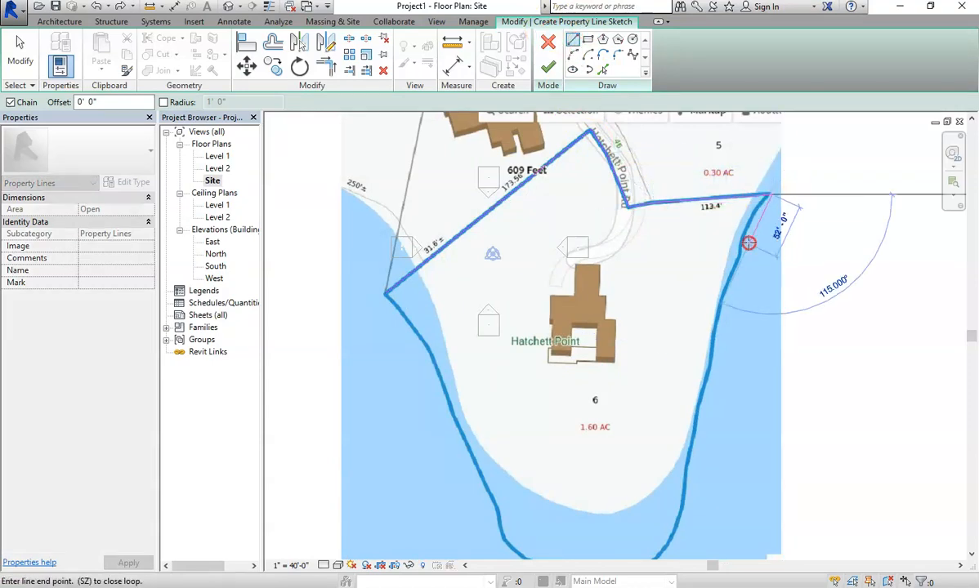
left_click(574, 55)
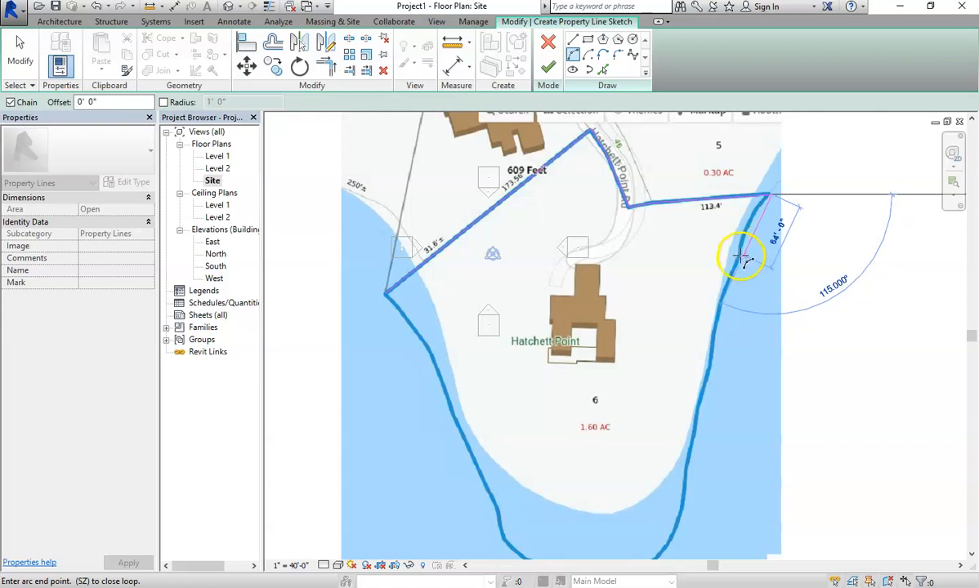
scroll(740, 259, "up", 3)
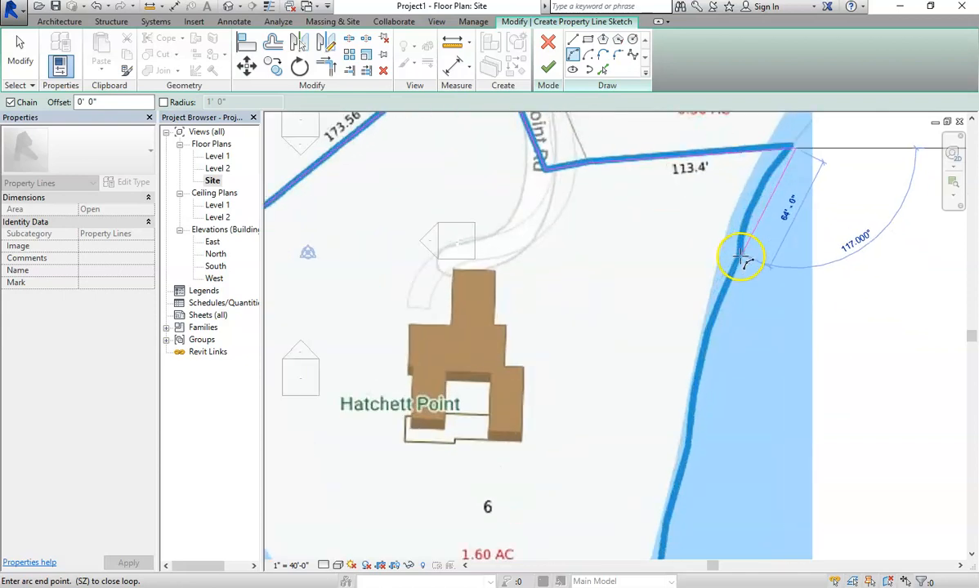
left_click(740, 256)
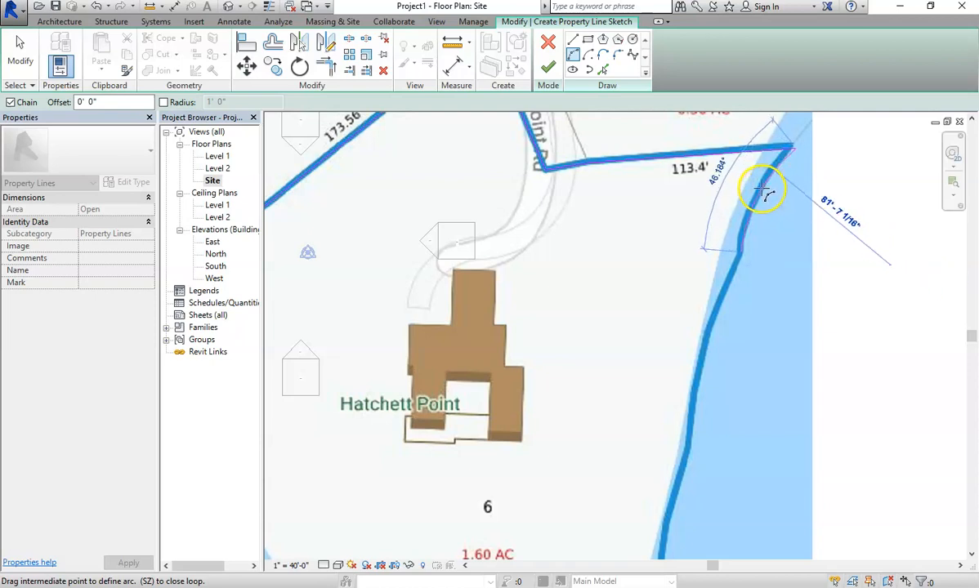
left_click(761, 193)
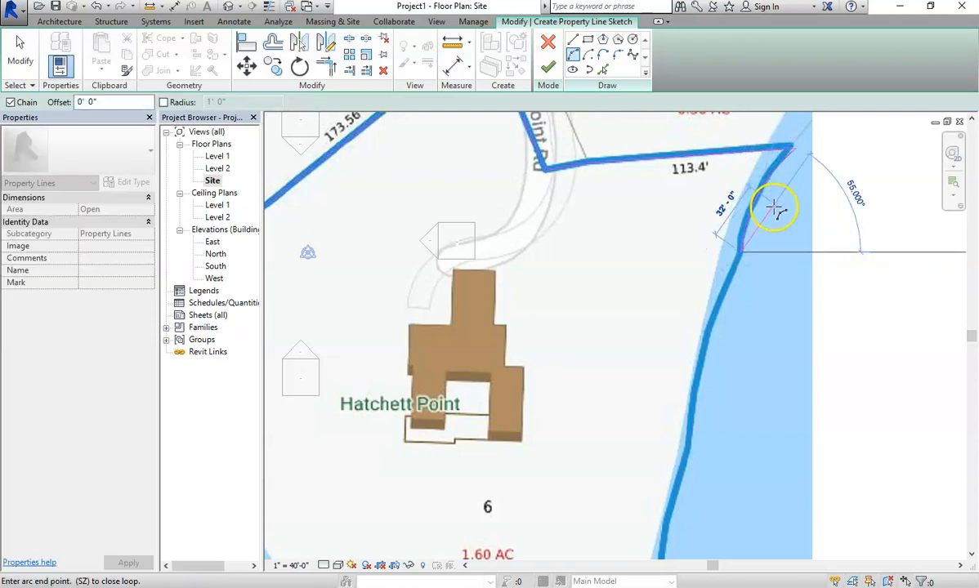
key("Escape")
Draw a straight property line segment down the shoreline to the map's bottom.
left_click(572, 41)
left_click(739, 253)
scroll(768, 386, "up", 3)
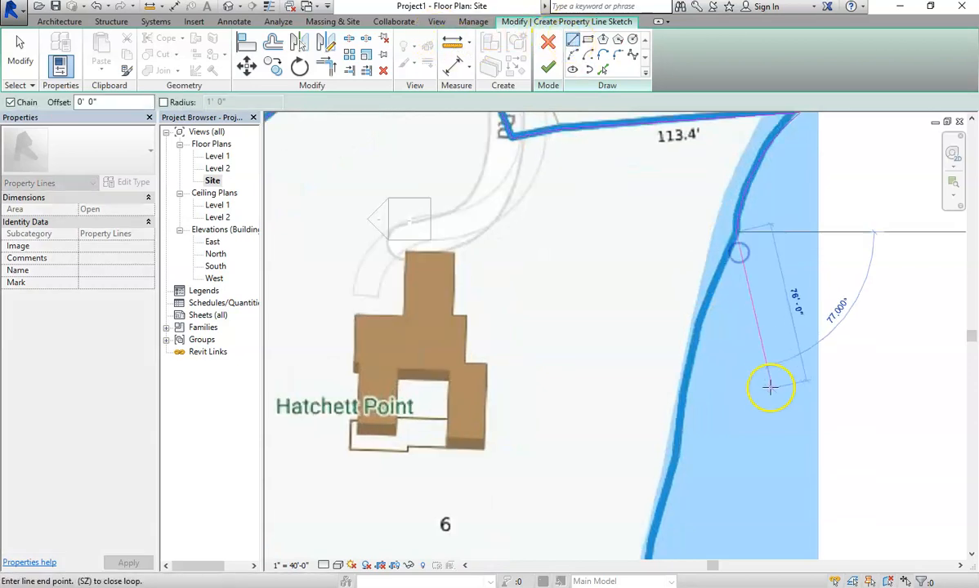
scroll(656, 382, "down", 4)
scroll(658, 386, "down", 3)
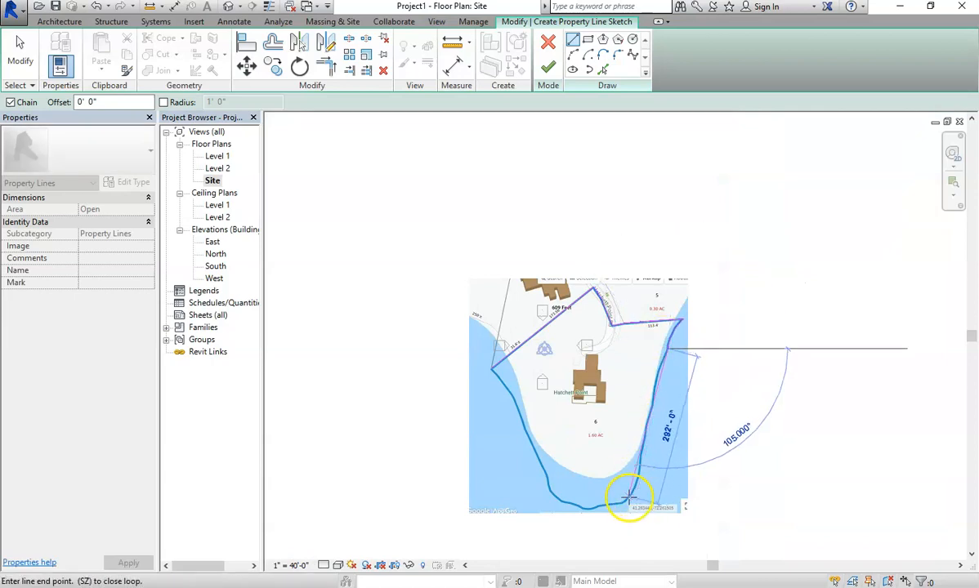
left_click(627, 505)
scroll(623, 523, "up", 3)
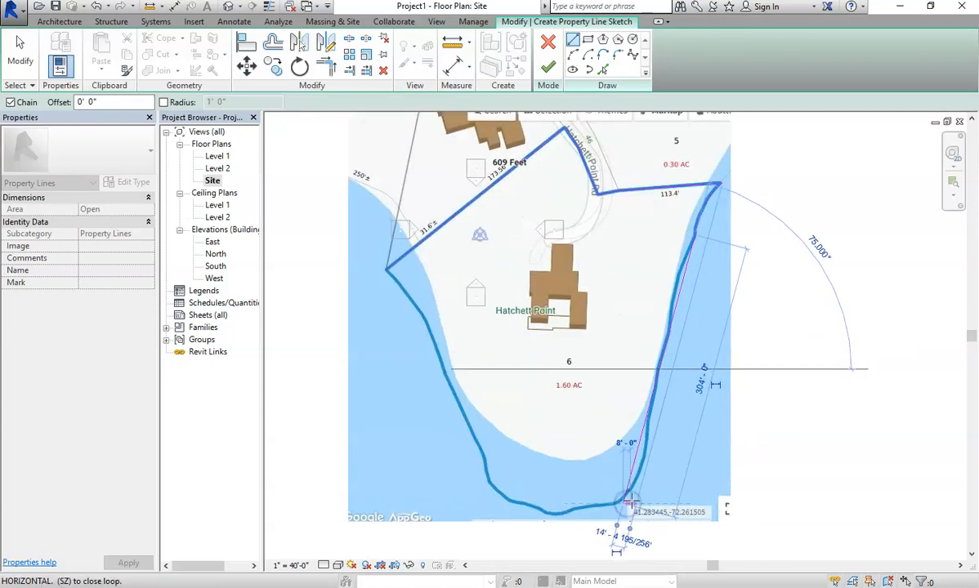
scroll(627, 513, "down", 5)
scroll(618, 529, "up", 3)
scroll(619, 529, "up", 2)
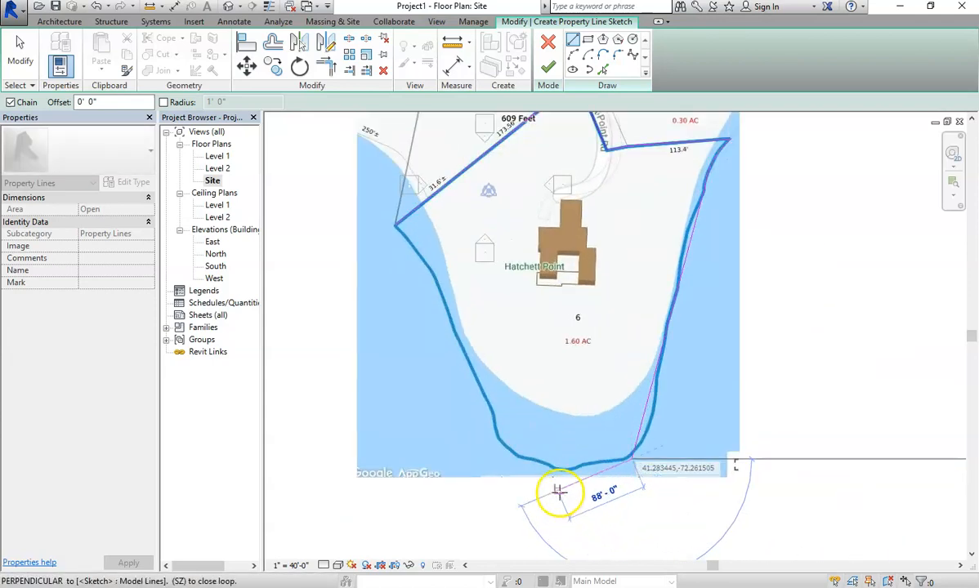
Arc around the bottom of the shoreline, then line back to the west corner to close the loop.
left_click(574, 54)
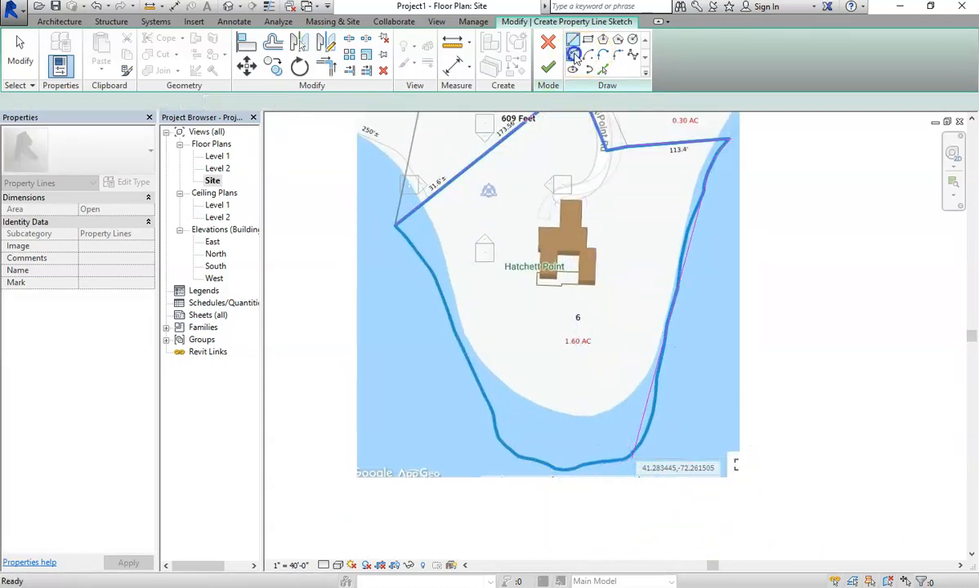
left_click(496, 448)
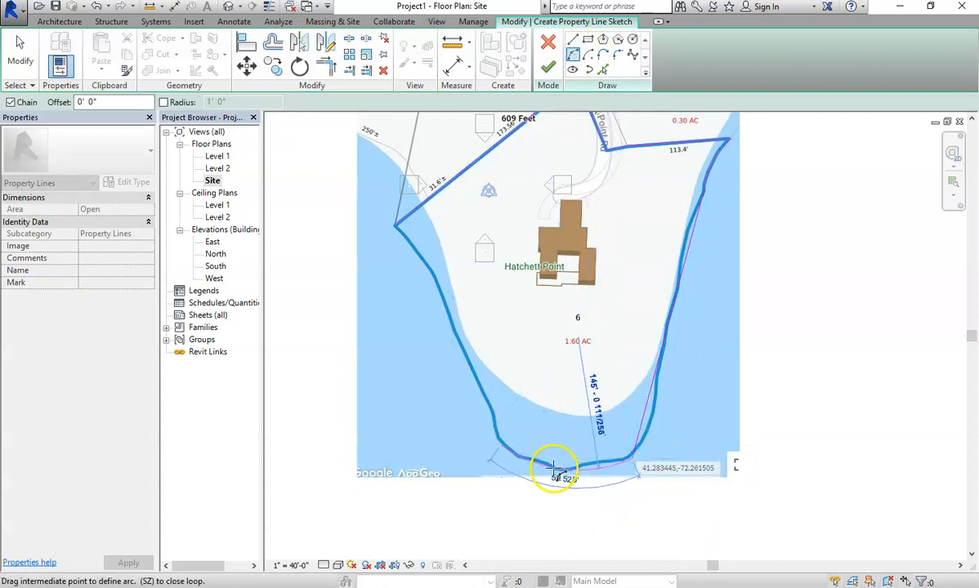
left_click(560, 469)
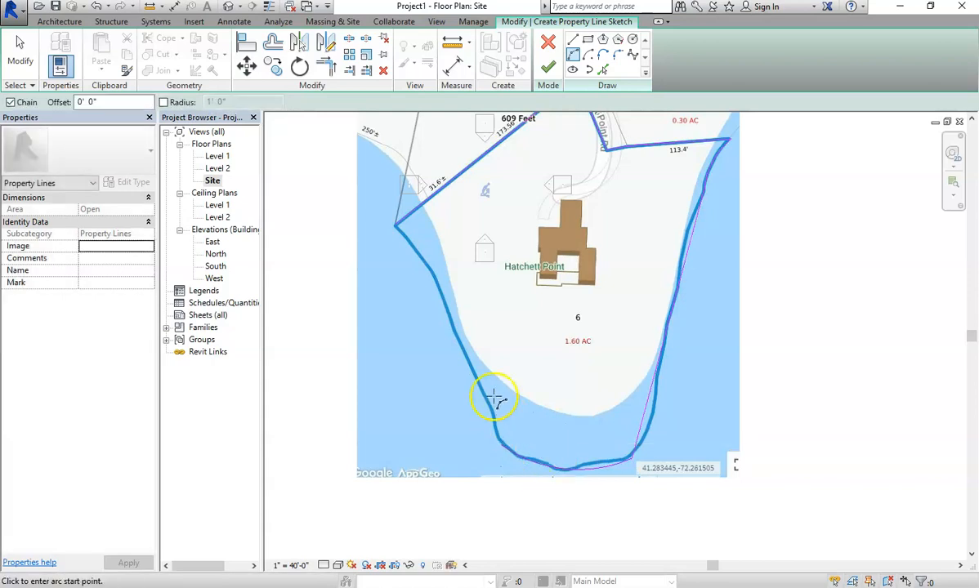
left_click(572, 41)
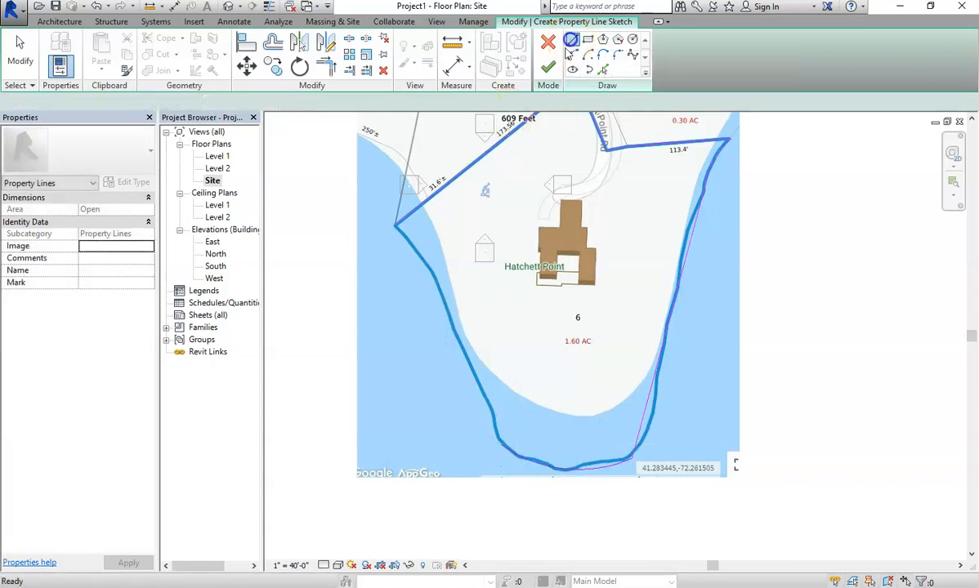
left_click(496, 448)
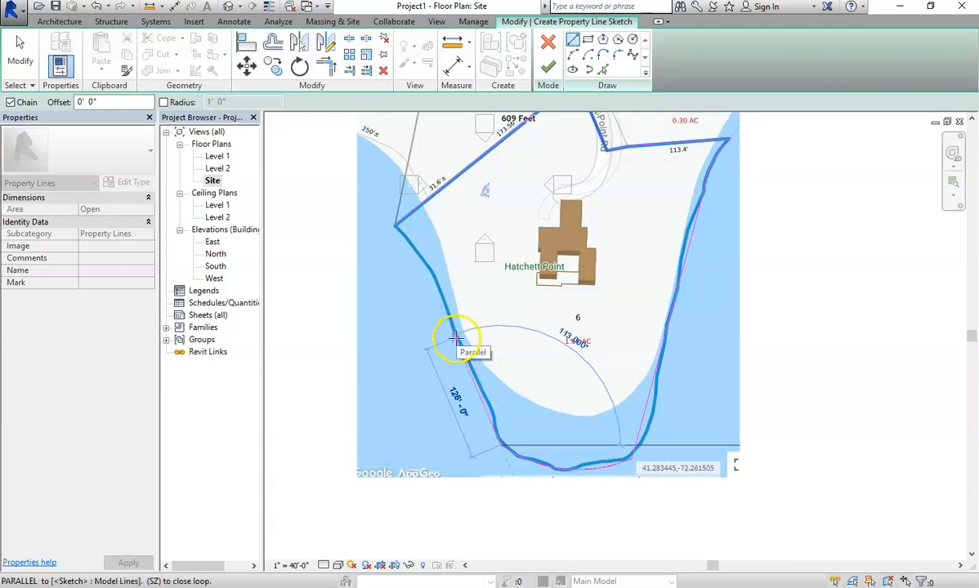
left_click(393, 226)
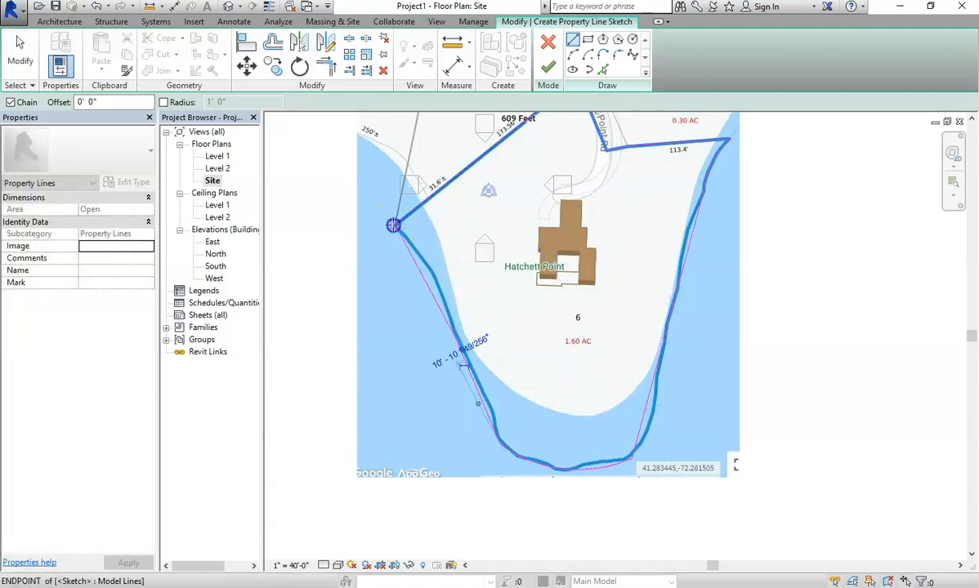
Finish the property line sketch.
scroll(581, 343, "up", 2)
scroll(582, 350, "down", 3)
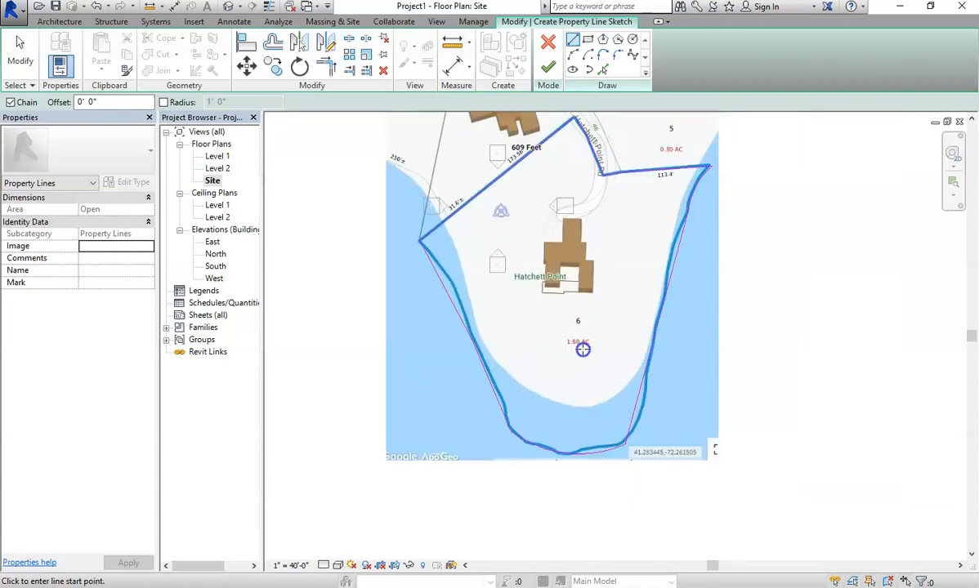
scroll(582, 350, "down", 3)
scroll(701, 194, "up", 3)
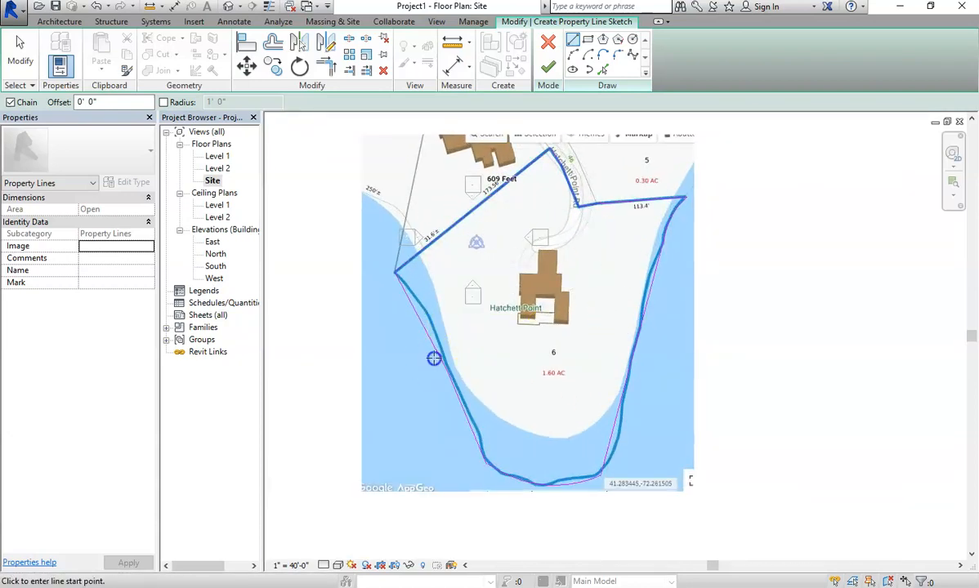
left_click(544, 71)
Drag the aerial site image right of the property line and hide it in the Site plan.
left_click(631, 152)
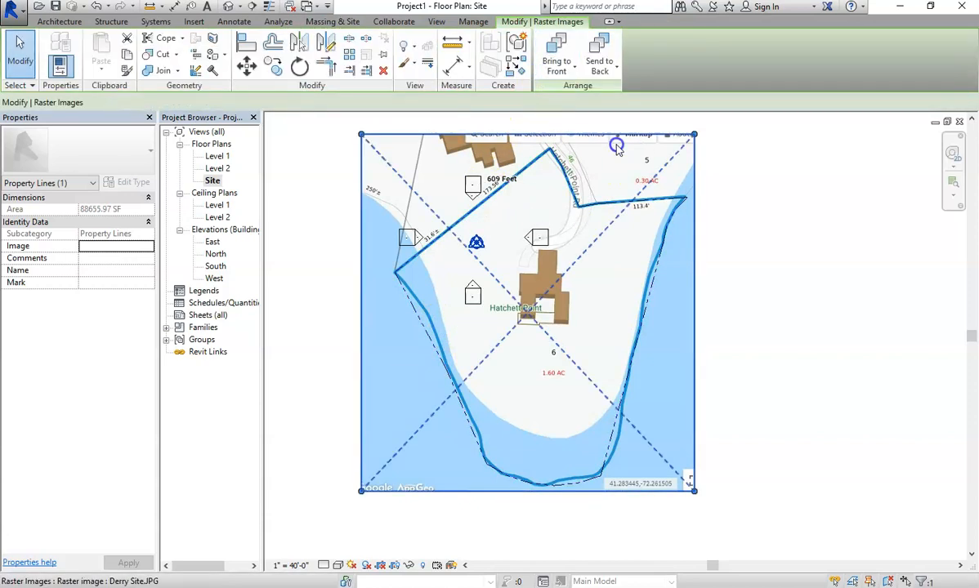
left_click_drag(602, 135, 955, 160)
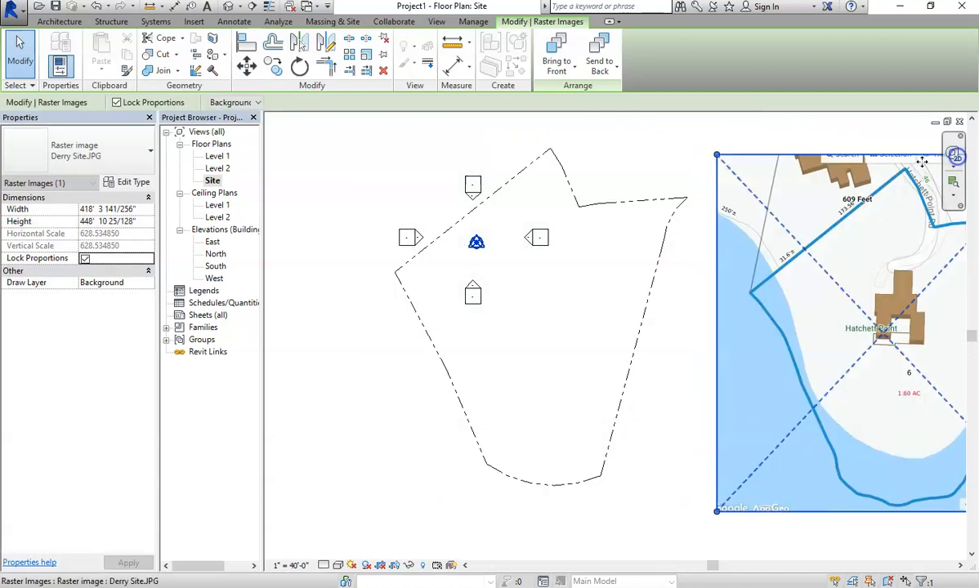
scroll(680, 419, "down", 3)
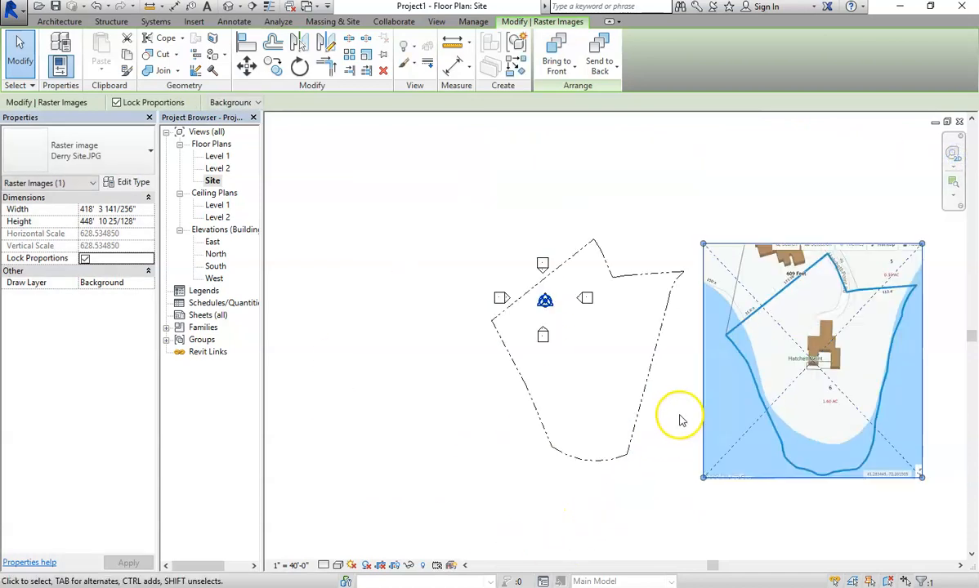
right_click(754, 276)
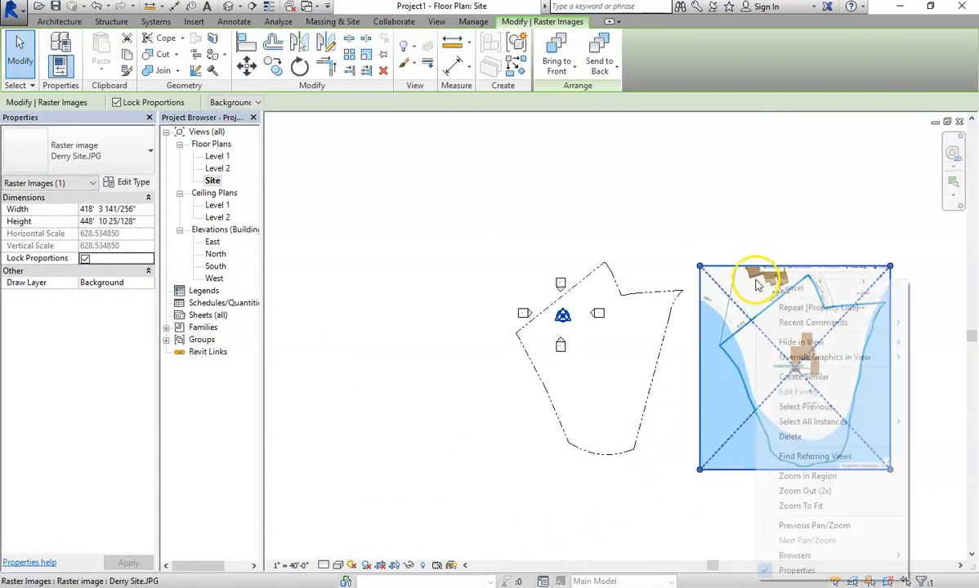
mouse_move(788, 342)
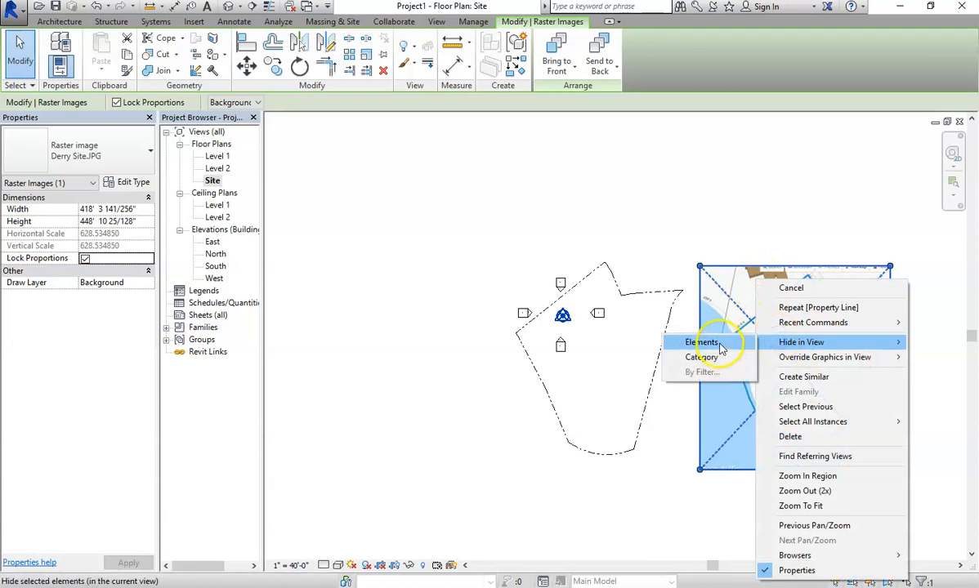
left_click(719, 342)
scroll(617, 347, "down", 1)
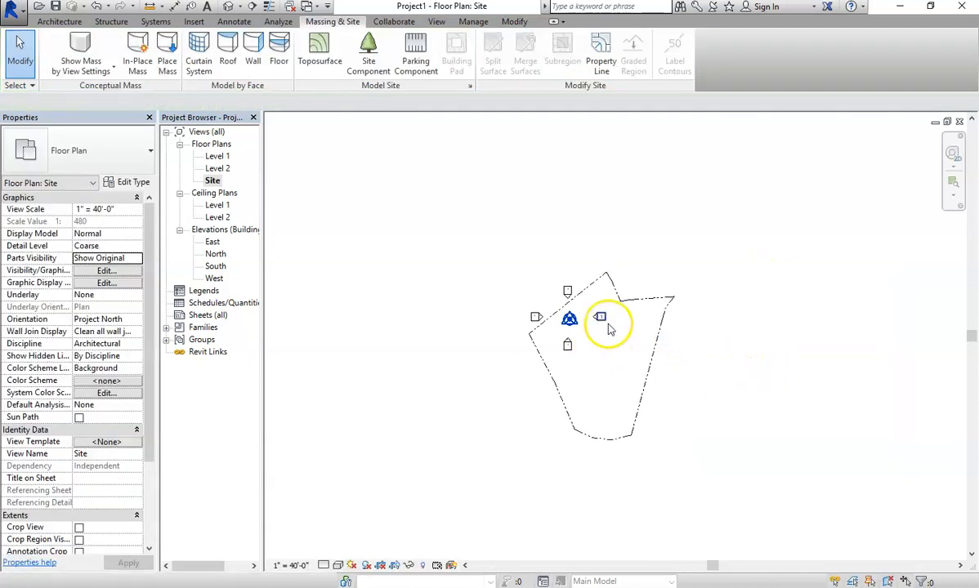
left_click(601, 317)
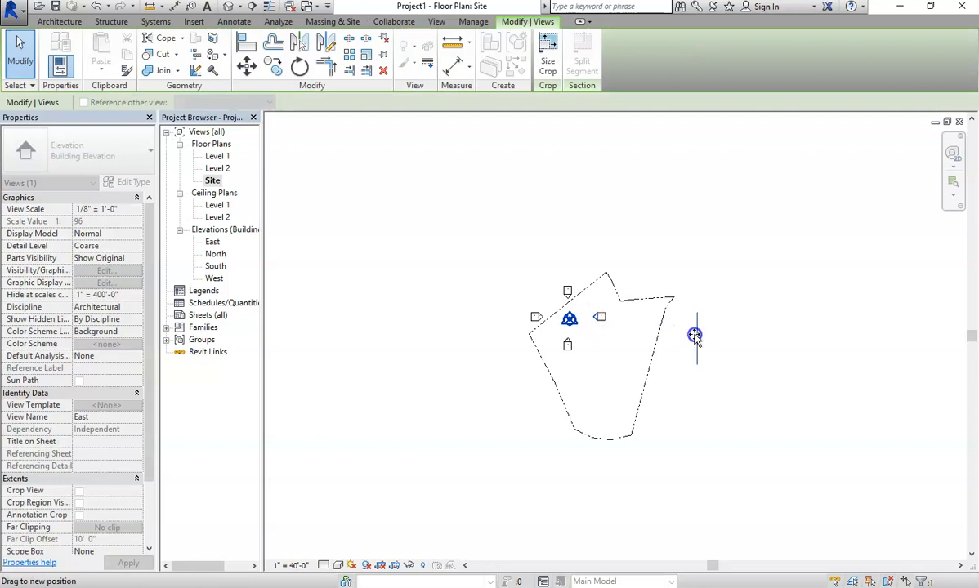
Drag the East elevation marker right, outside the property outline.
left_click_drag(605, 319, 723, 347)
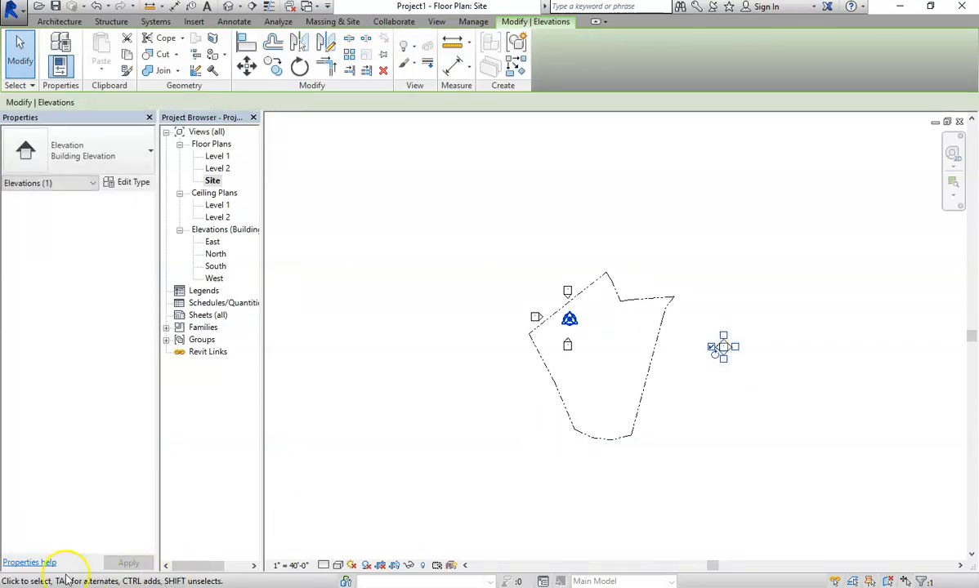
key("Escape")
scroll(743, 284, "up", 4)
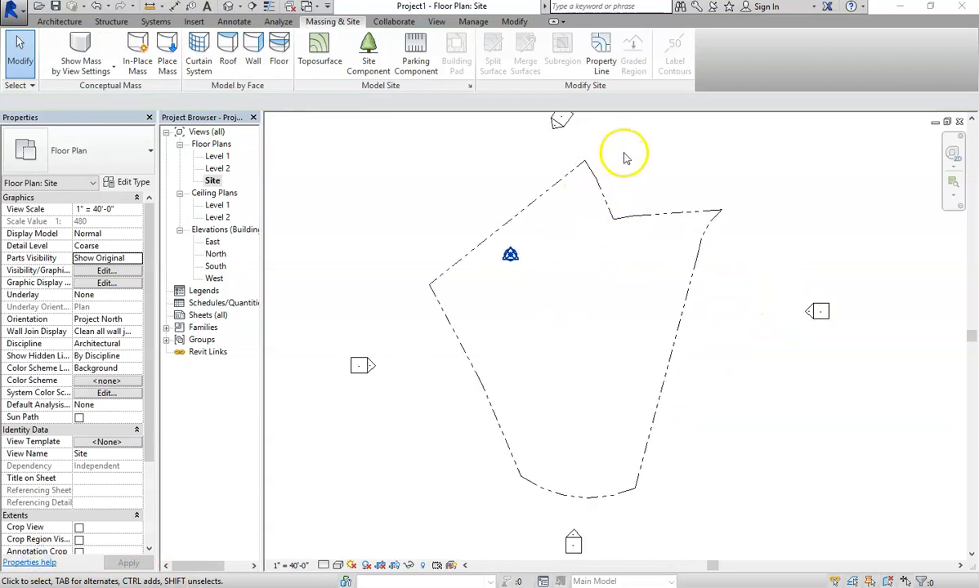
left_click(231, 23)
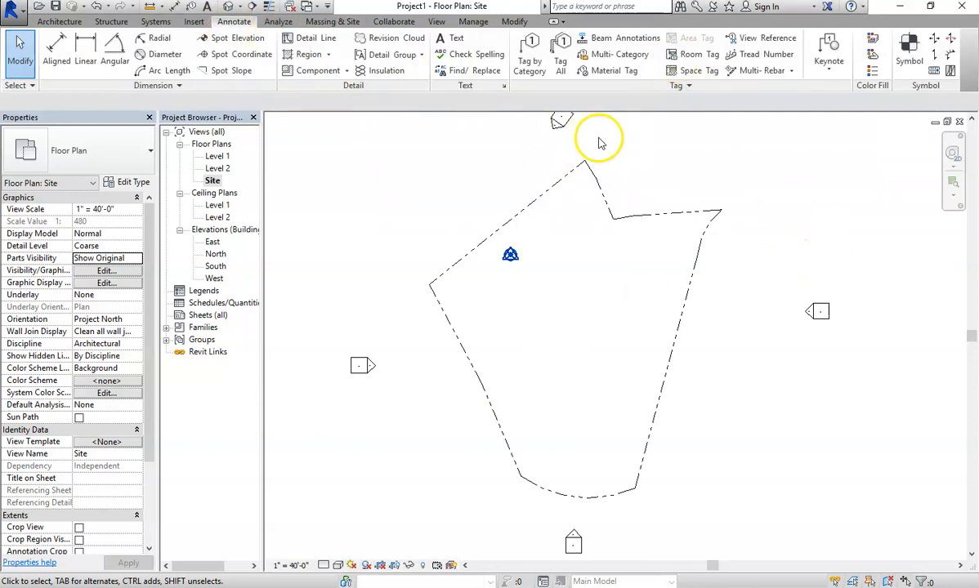
Trace the lot's upper edges with detail lines from the west corner to the eastern corner.
left_click(311, 45)
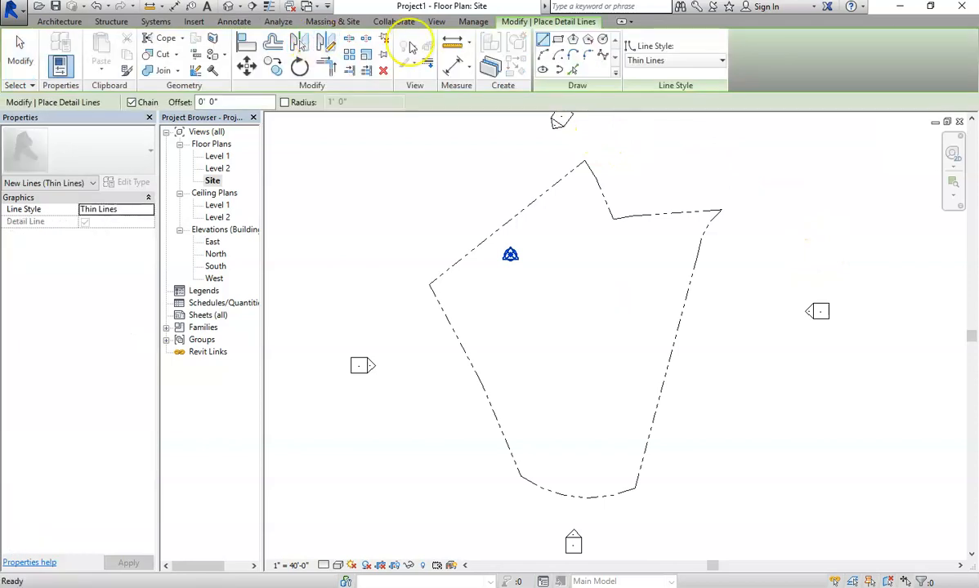
scroll(637, 315, "down", 1)
scroll(637, 314, "up", 1)
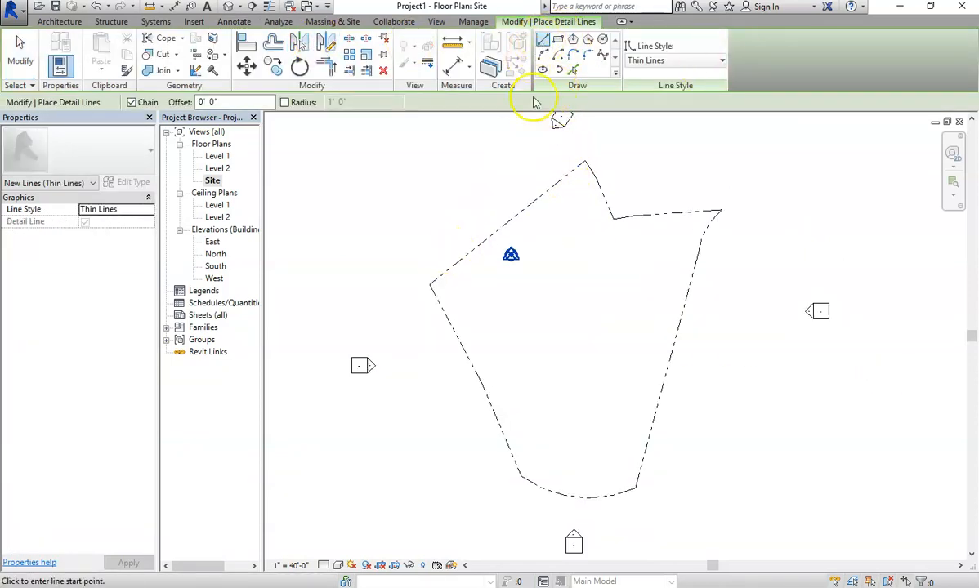
left_click(431, 286)
left_click(586, 162)
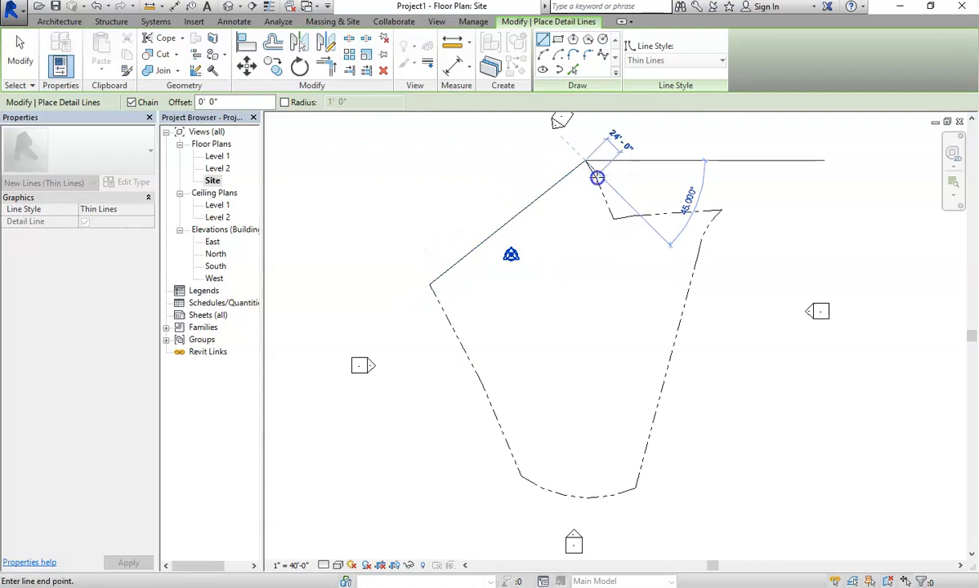
scroll(597, 176, "down", 2)
scroll(596, 181, "up", 3)
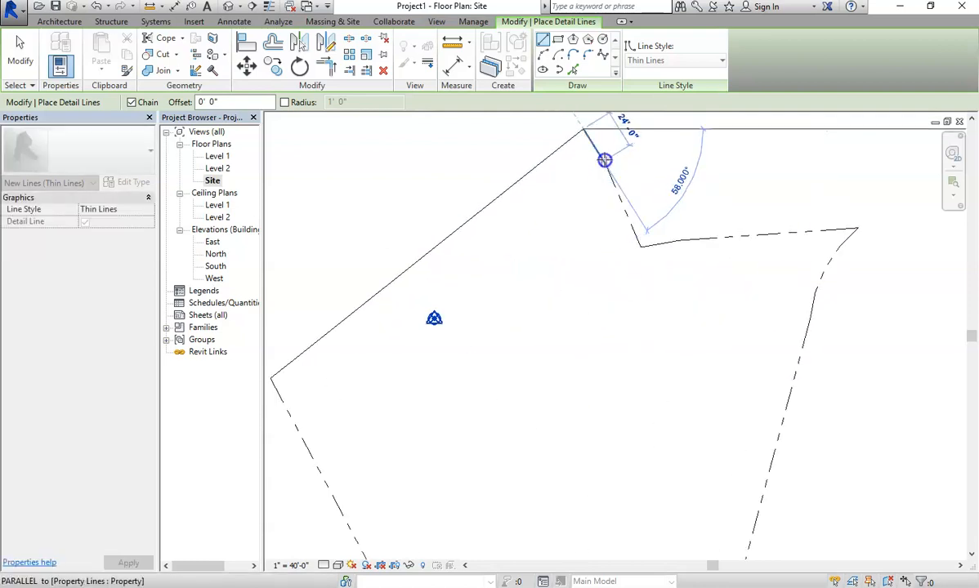
left_click(603, 163)
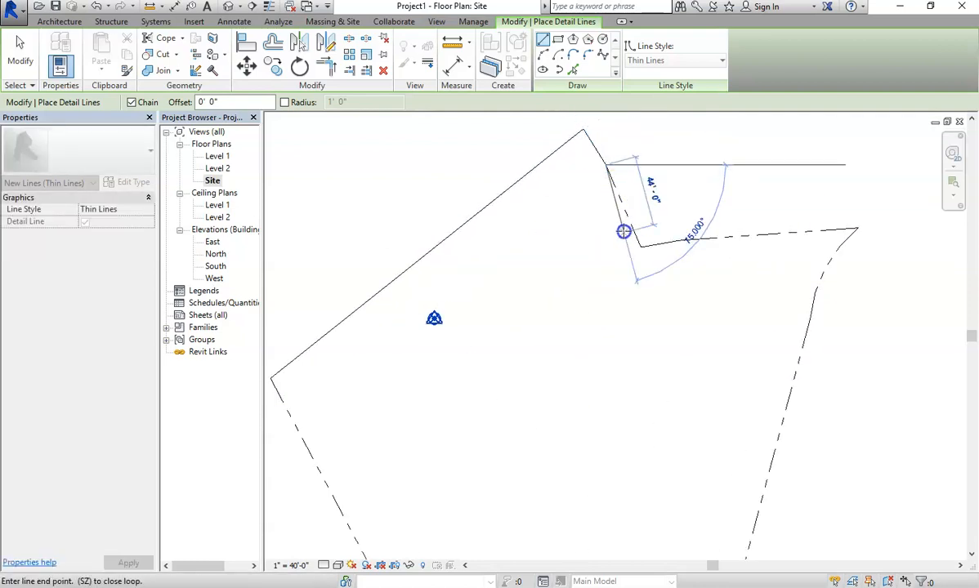
left_click(641, 248)
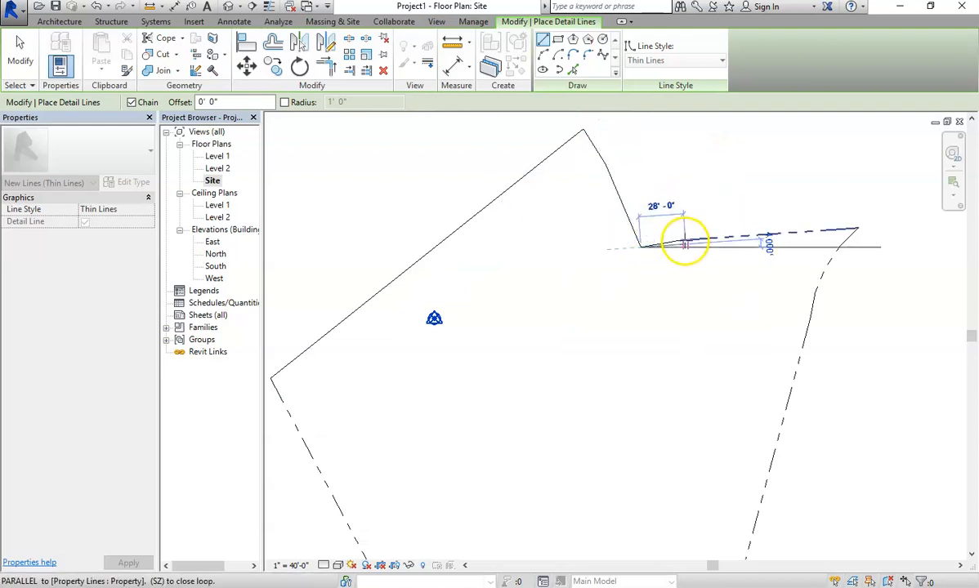
left_click(856, 229)
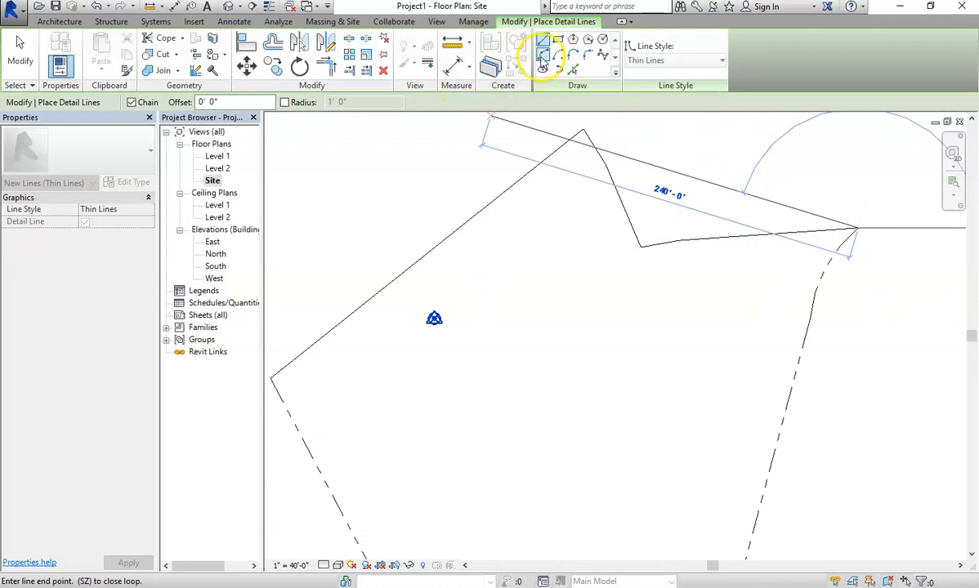
Add a detail-line arc along the curved east boundary, then return to straight lines.
scroll(815, 295, "down", 2)
scroll(826, 302, "up", 5)
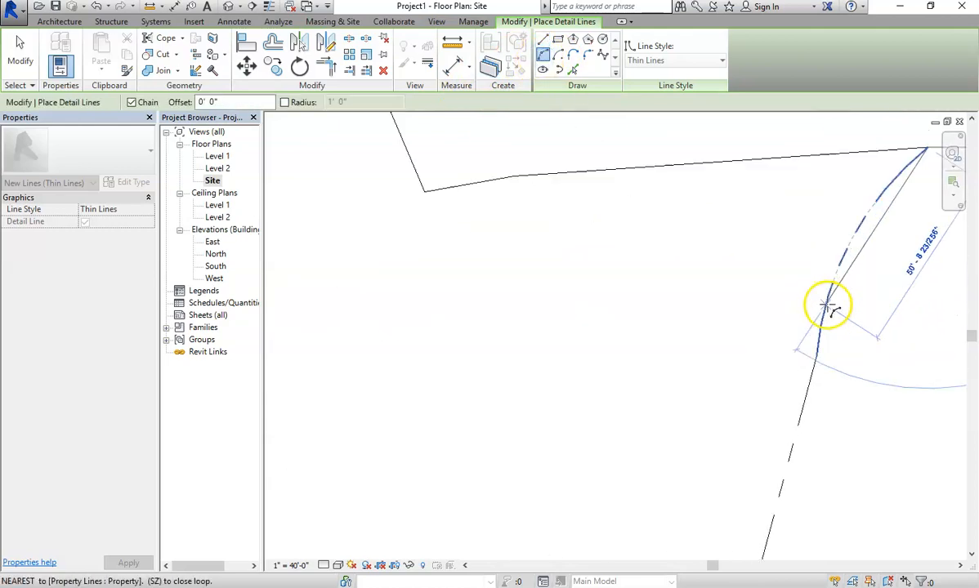
left_click(815, 365)
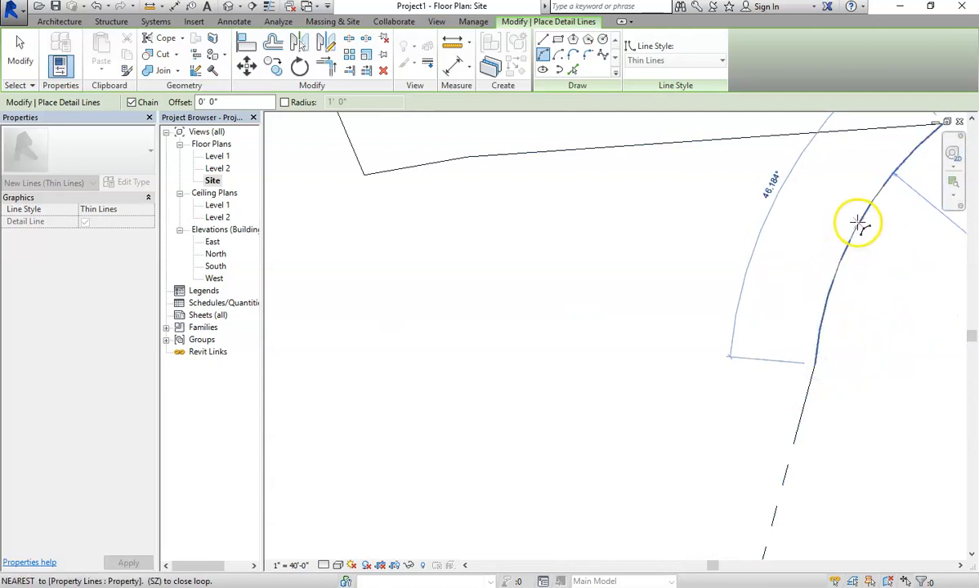
left_click(856, 224)
left_click(543, 39)
scroll(823, 511, "up", 3)
scroll(782, 472, "down", 2)
scroll(771, 480, "down", 5)
middle_click_drag(776, 531, 738, 258)
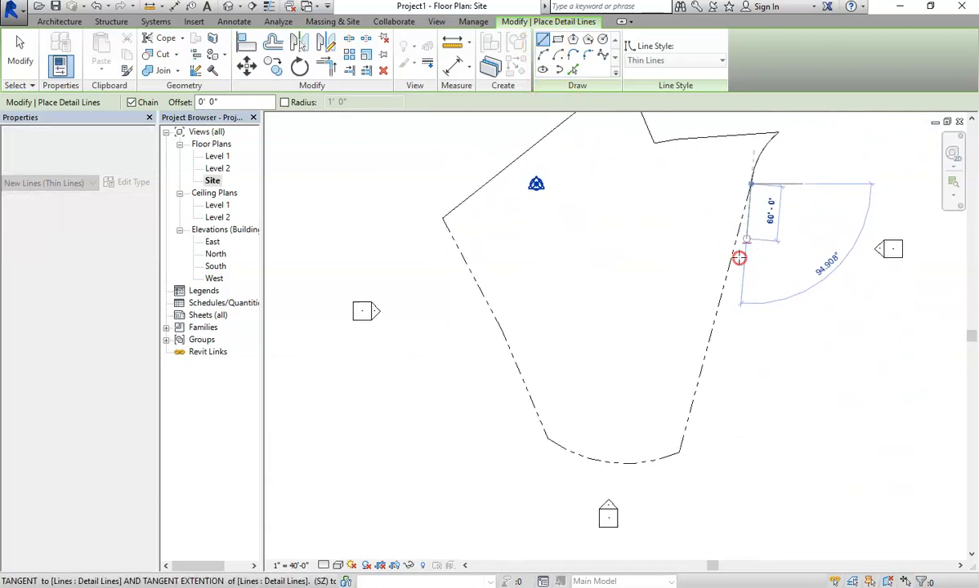
Extend a detail line to the property corner and arc it along the curved bottom edge.
left_click(679, 455)
left_click(543, 55)
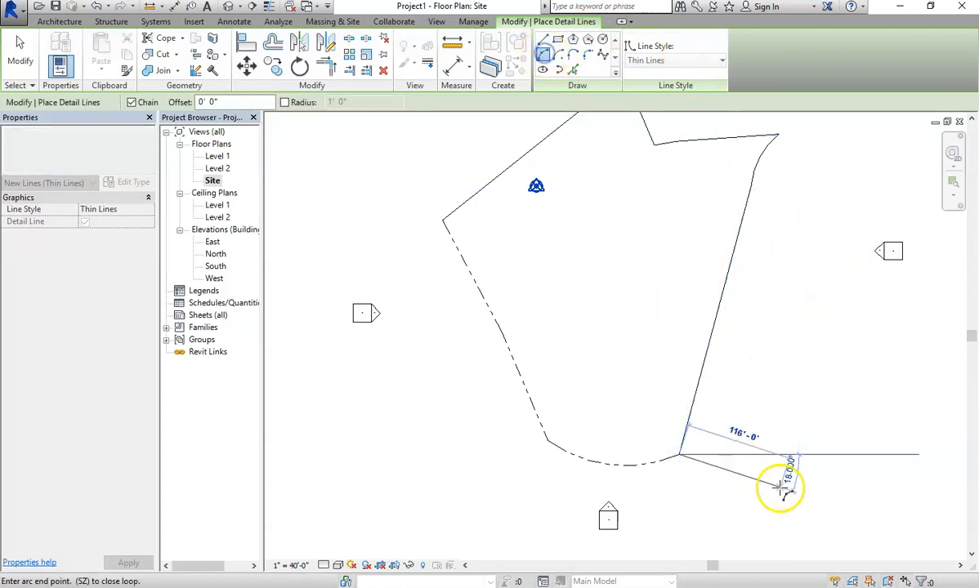
left_click(548, 441)
left_click(608, 464)
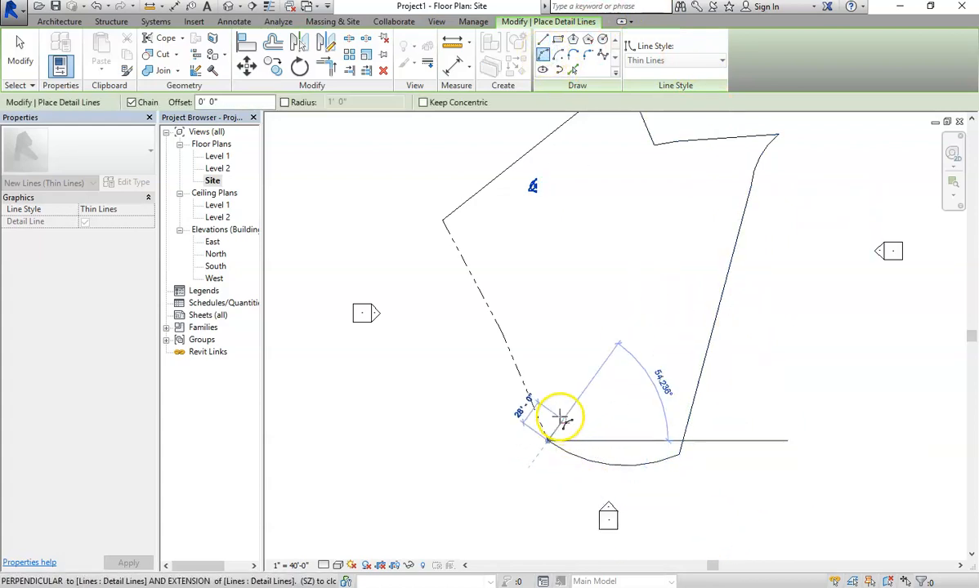
left_click(543, 41)
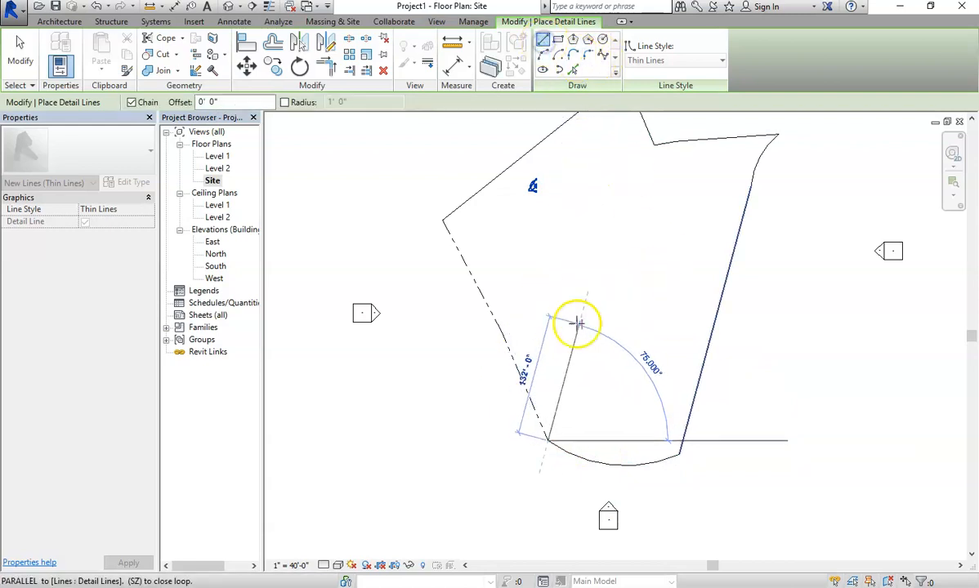
key("Escape")
Draw the west-edge detail line from the bottom arc's end to the left corner, closing the outline.
left_click(442, 219)
key("Escape")
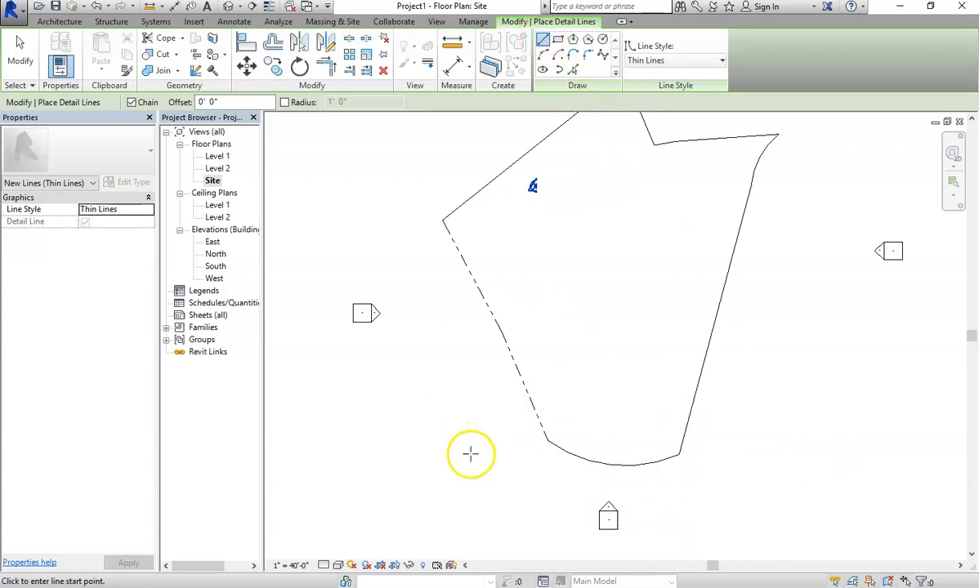
left_click(547, 441)
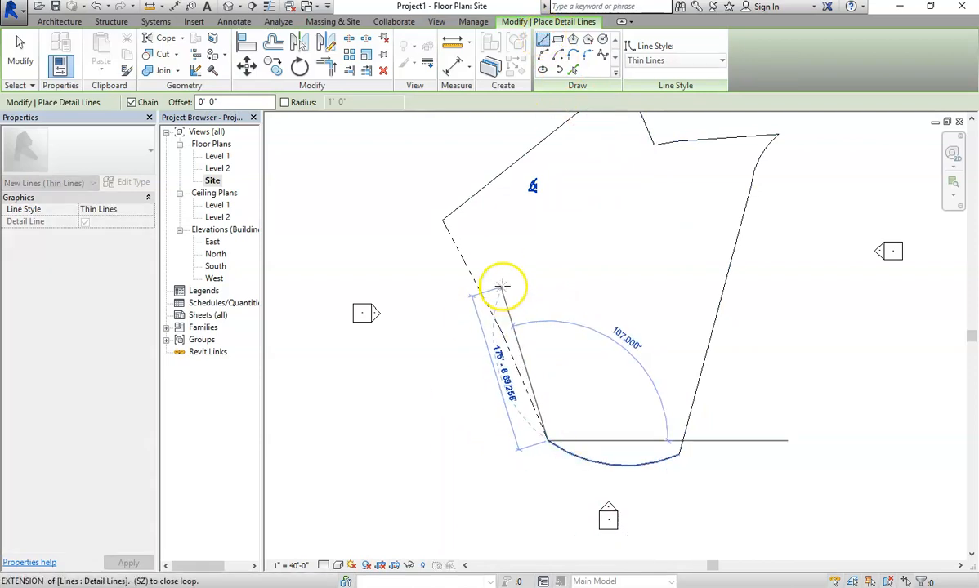
left_click(442, 219)
key("Escape")
scroll(636, 338, "down", 2)
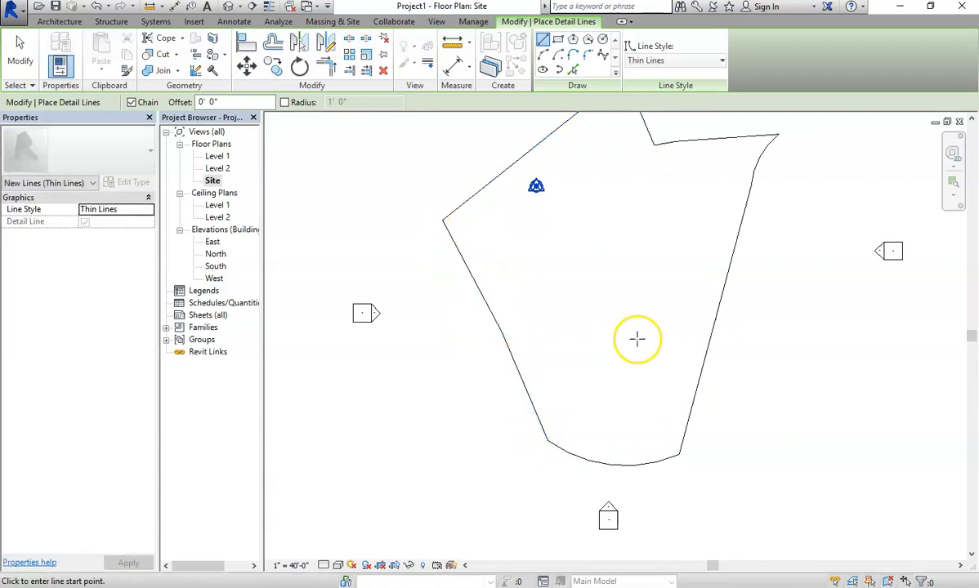
scroll(620, 319, "up", 3)
scroll(616, 312, "down", 4)
scroll(640, 294, "down", 2)
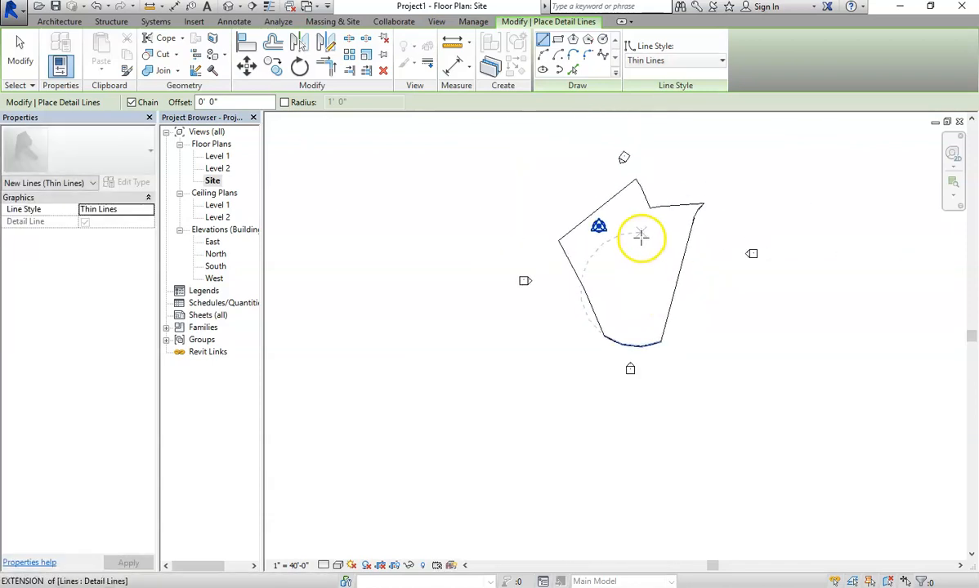
middle_click_drag(657, 260, 648, 259)
scroll(651, 231, "down", 2)
scroll(662, 249, "up", 4)
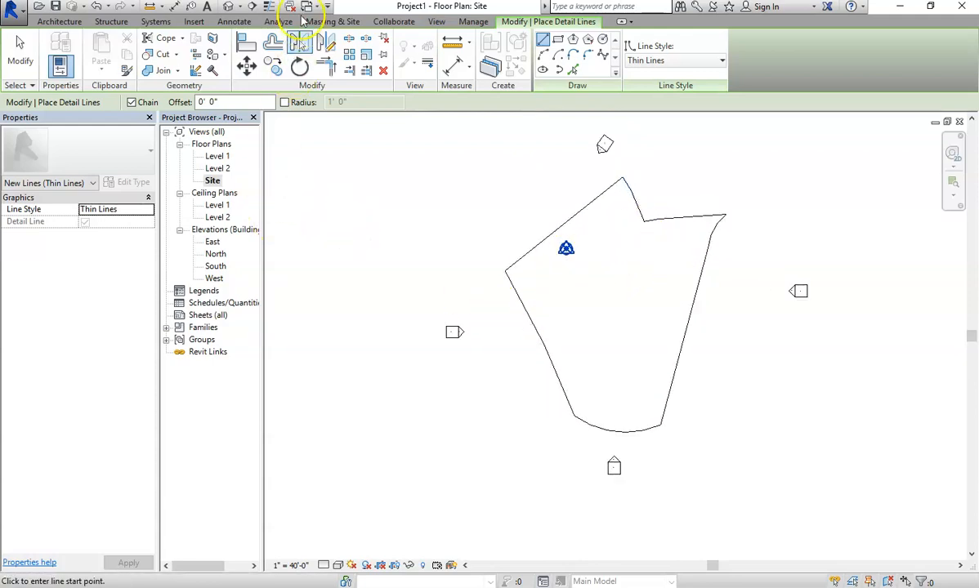
Offset the left, right, top, short upper and notch boundary lines 25' 0" inward.
left_click(273, 45)
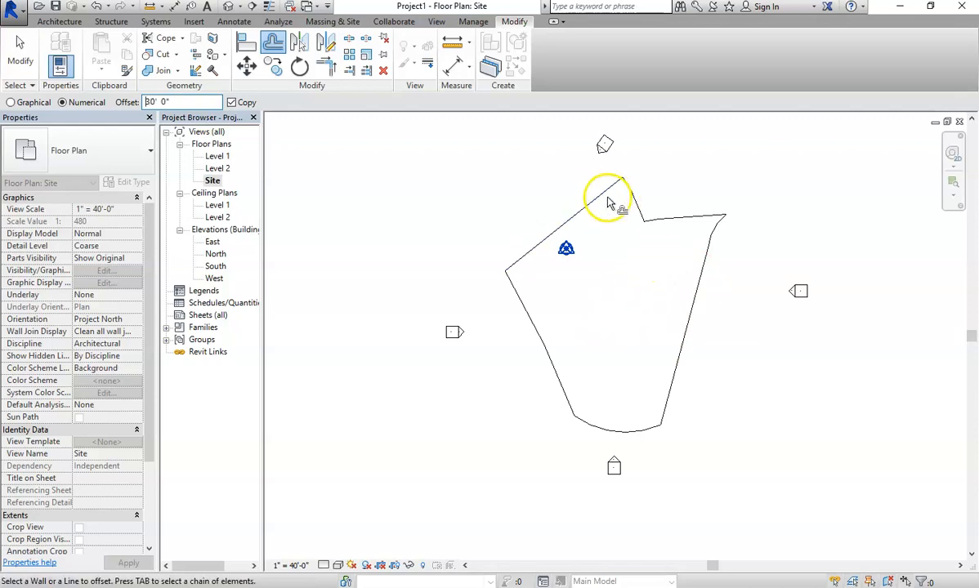
scroll(611, 217, "up", 2)
scroll(598, 210, "down", 1)
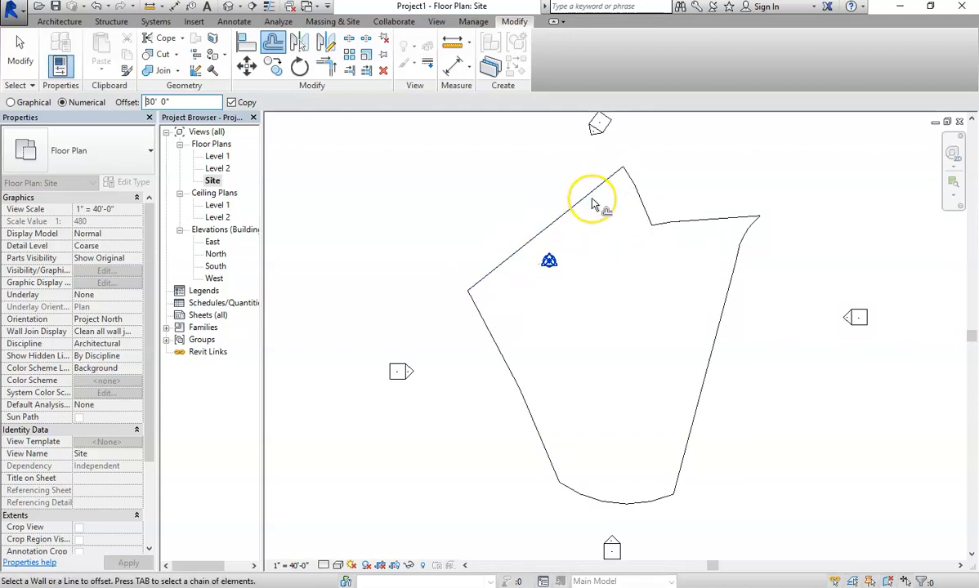
left_click(592, 196)
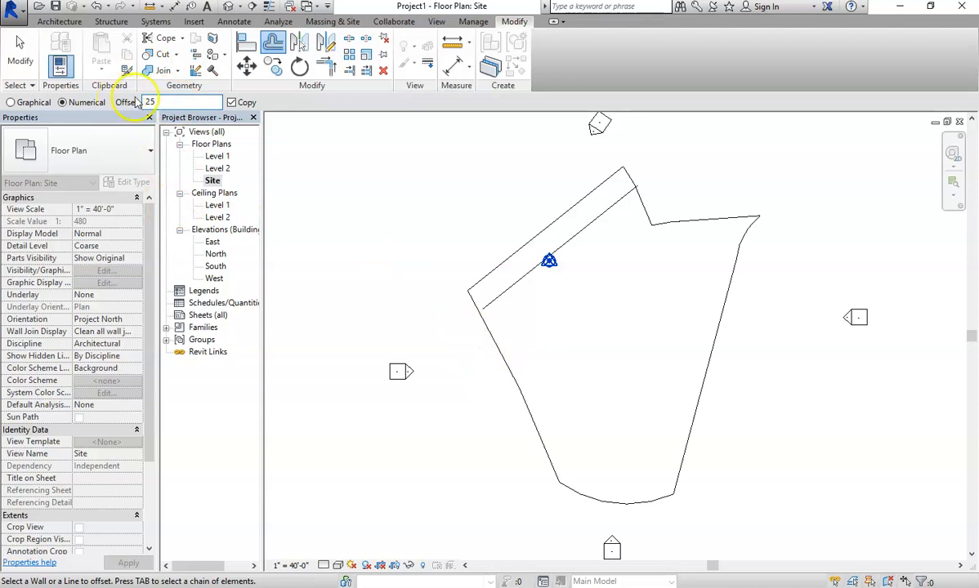
left_click(586, 458)
left_click(691, 437)
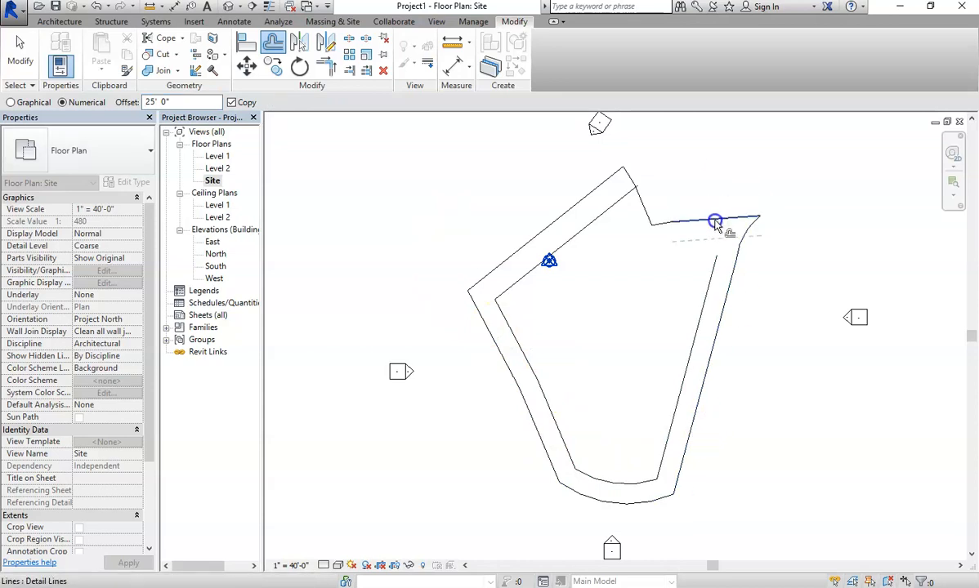
left_click(681, 219)
left_click(651, 215)
left_click(670, 229)
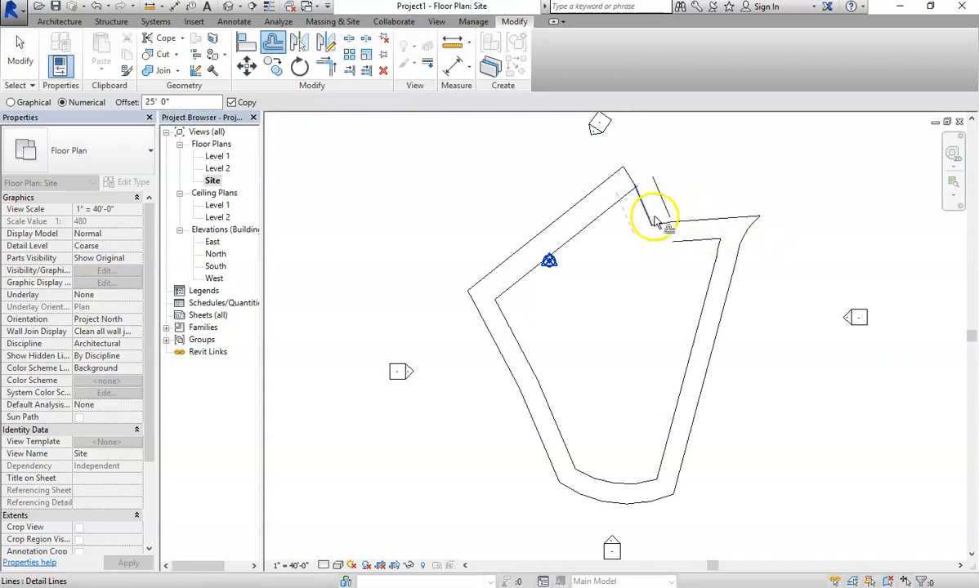
left_click(664, 227)
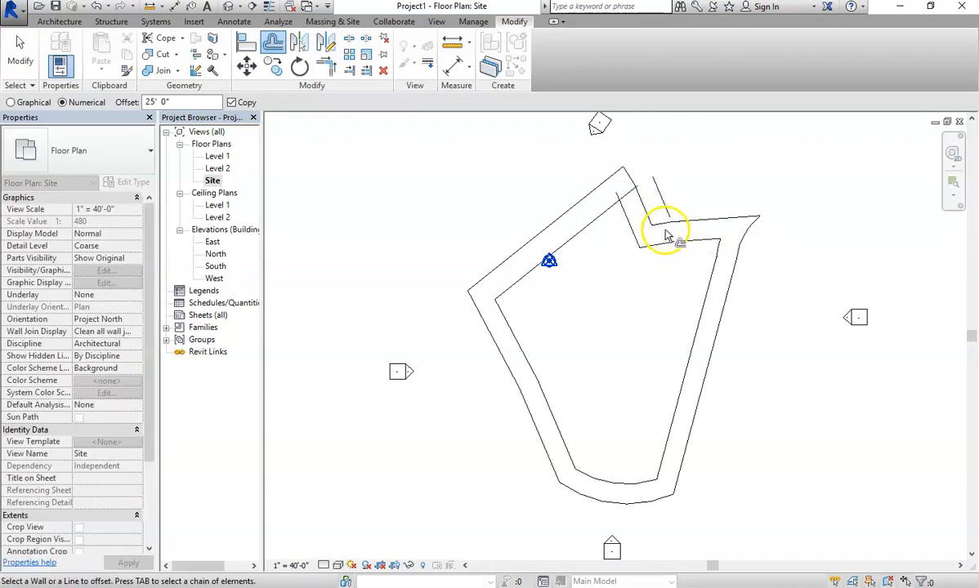
scroll(629, 245, "up", 2)
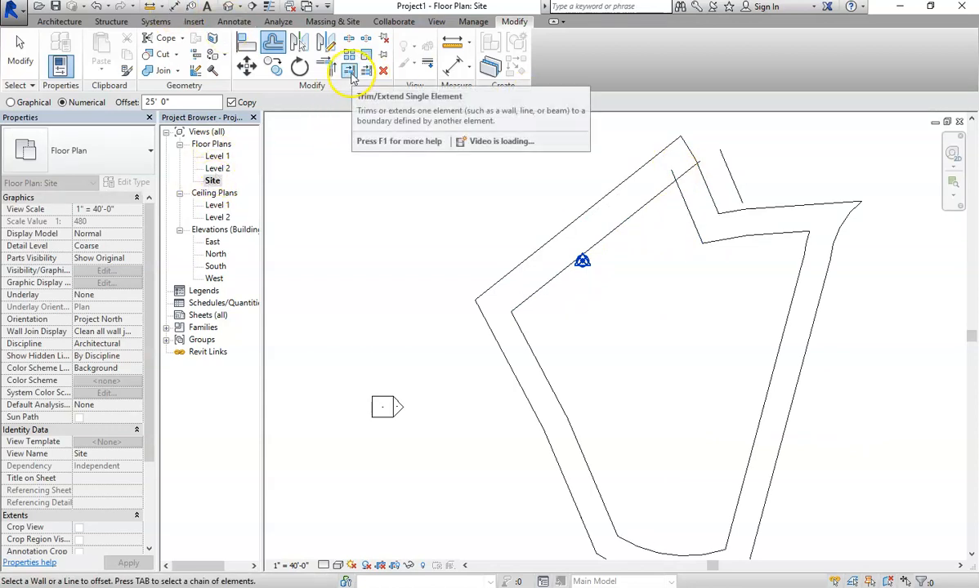
Trim the short setback line near the notch to meet the diagonal setback line.
left_click(348, 71)
left_click(658, 199)
left_click(650, 202)
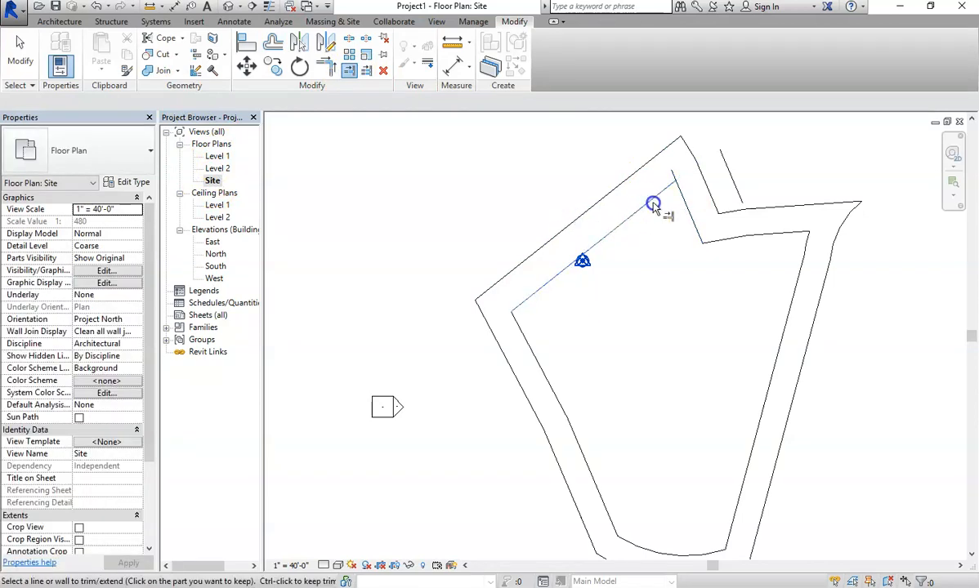
left_click(682, 196)
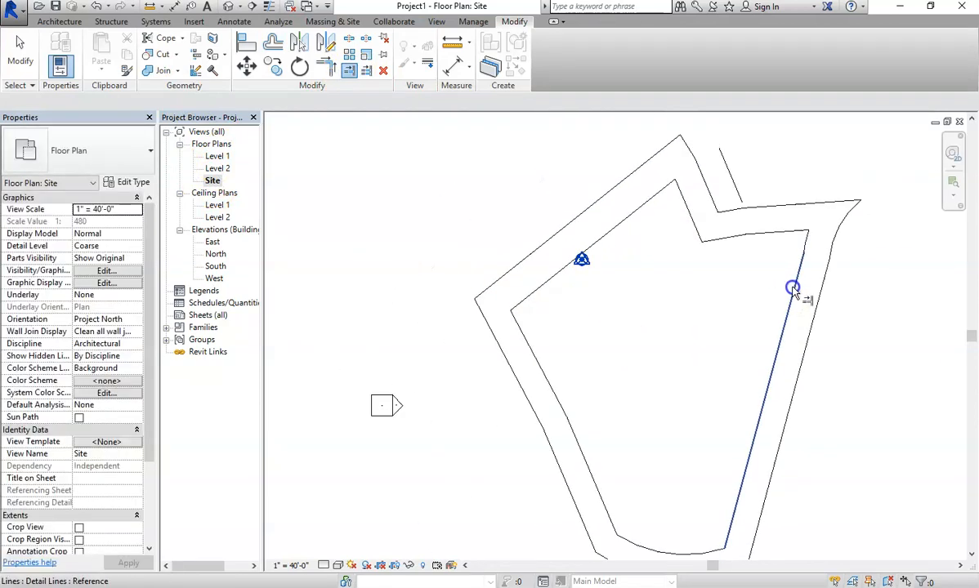
scroll(780, 309, "down", 2)
middle_click_drag(954, 386, 813, 382)
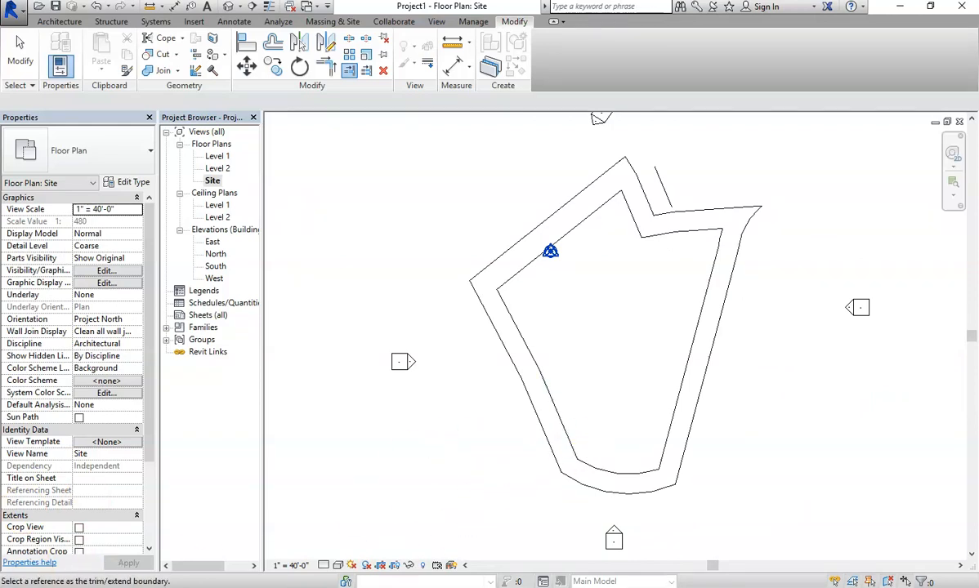
Save As a Revit project named 'Derryw Site' in the Derryw Arch Design folder.
left_click(18, 13)
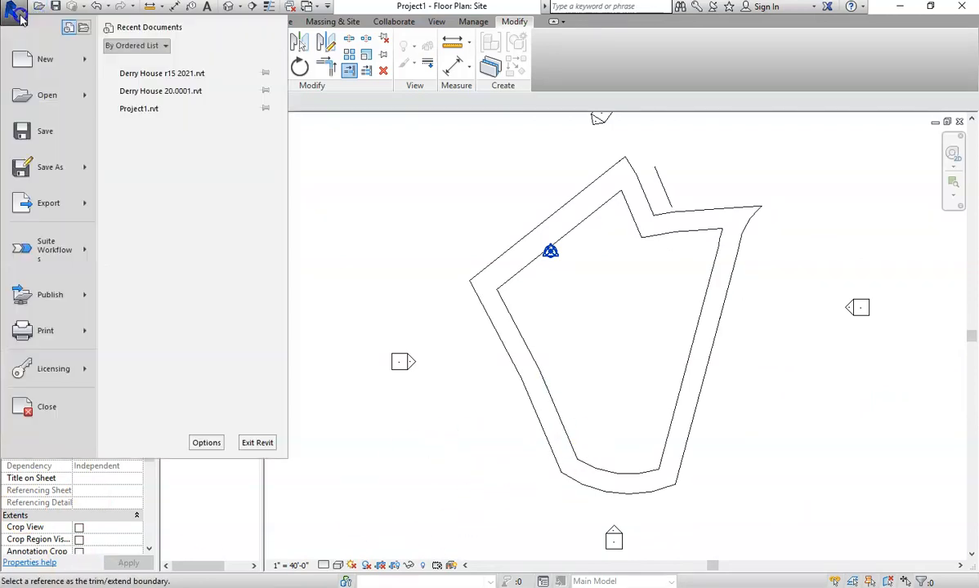
mouse_move(54, 174)
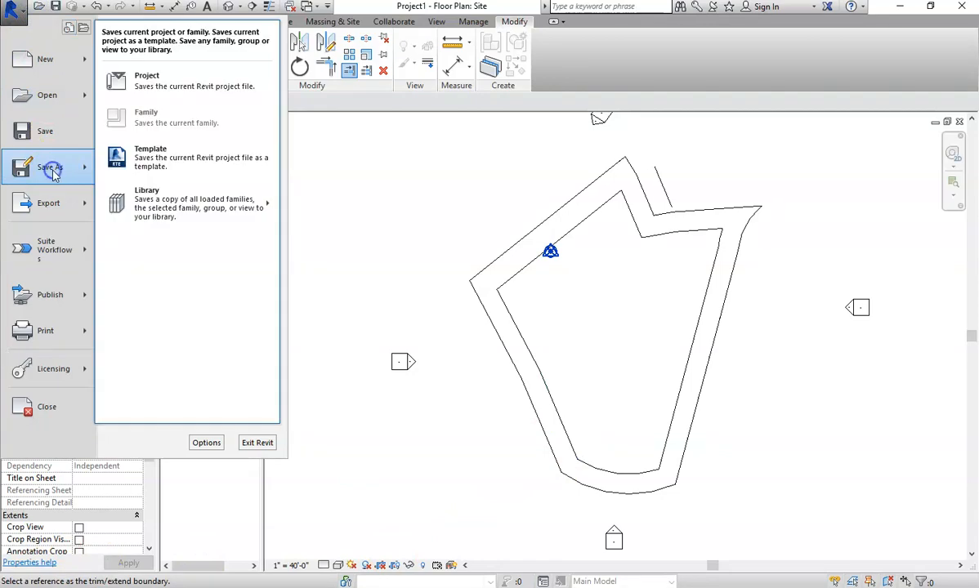
left_click(149, 78)
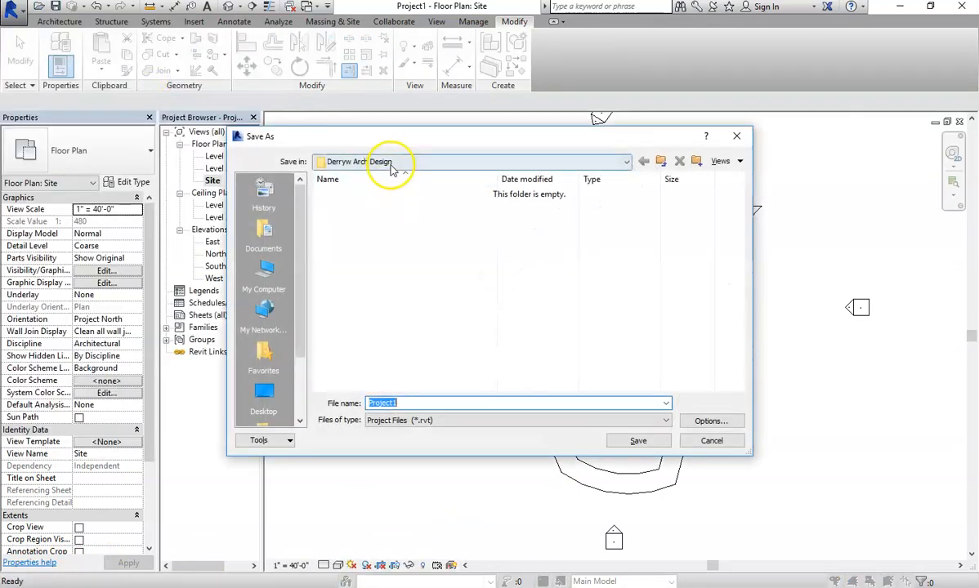
type("Derr")
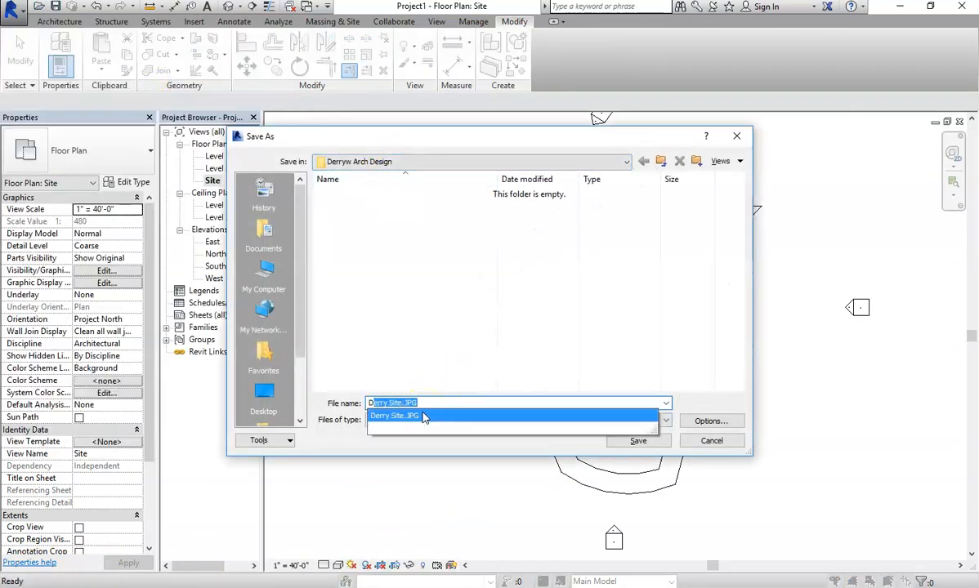
type("yw")
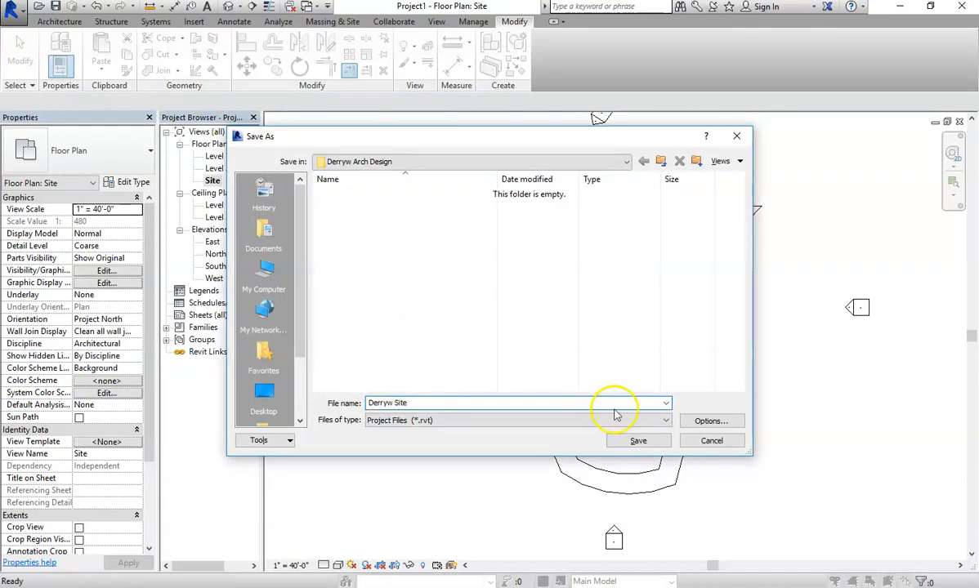
left_click(637, 445)
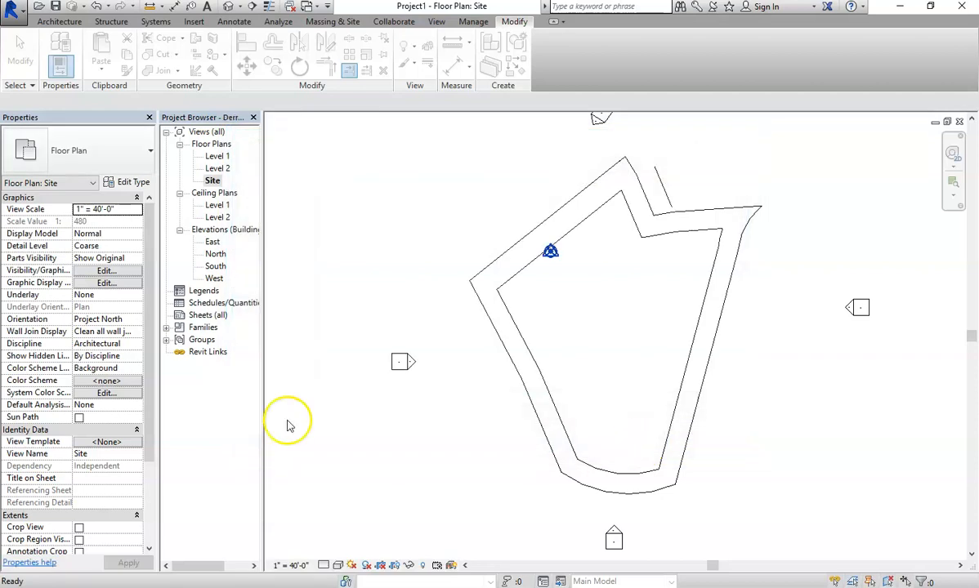